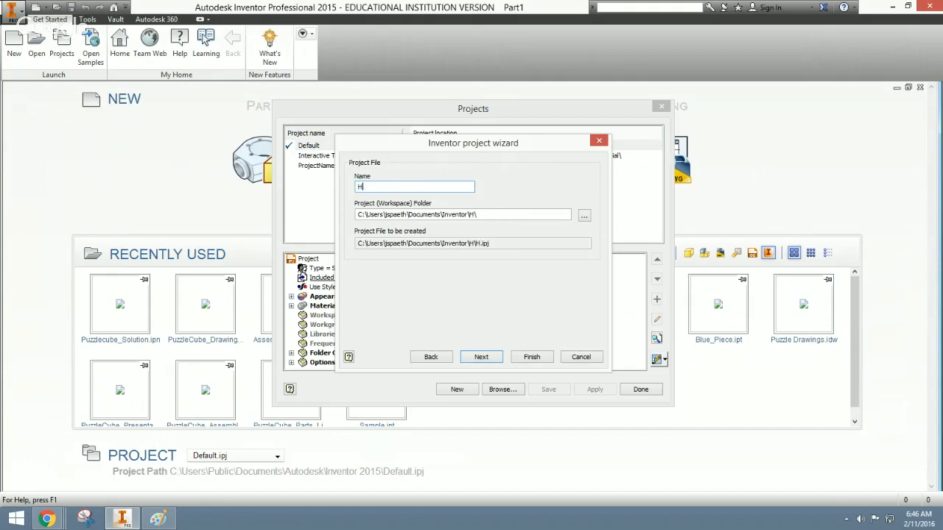
Name the new project Homework
key(BackSpace)
key(BackSpace)
key(BackSpace)
text(work)
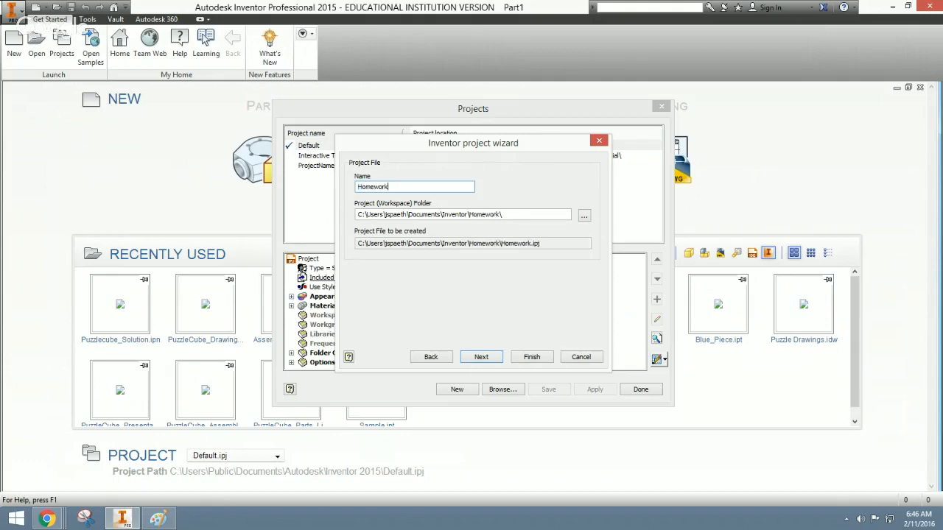
Set the project's workspace folder to the existing Homework folder on the Transcend (I:) drive
click(583, 216)
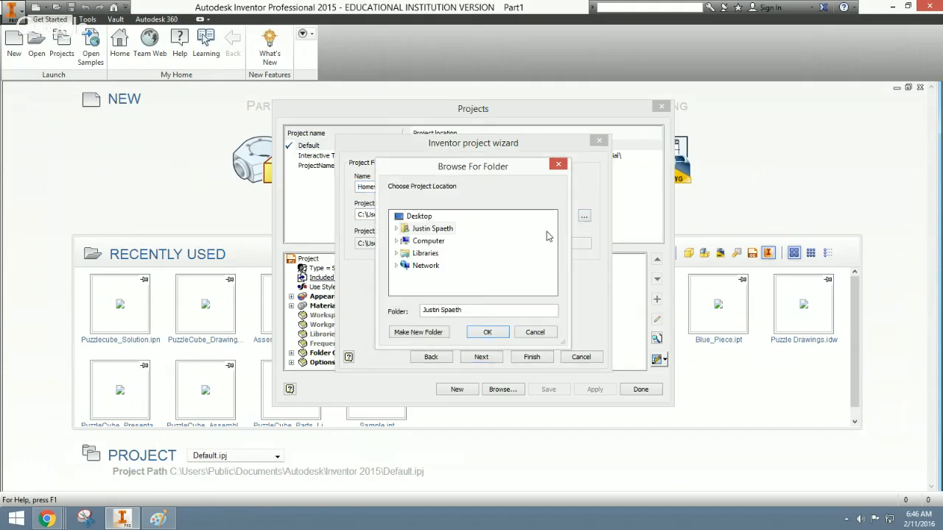
click(397, 240)
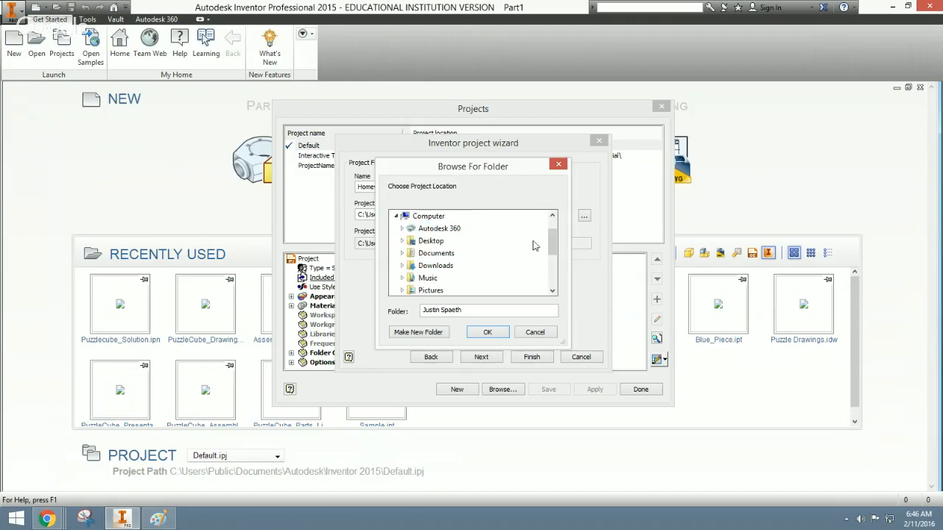
drag(550, 245, 552, 278)
click(448, 255)
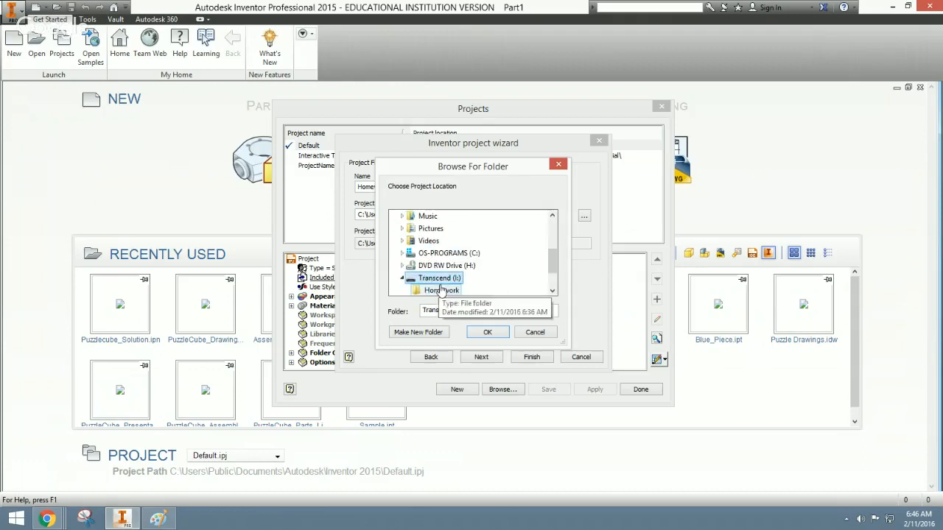
scroll(480, 263, down, 1)
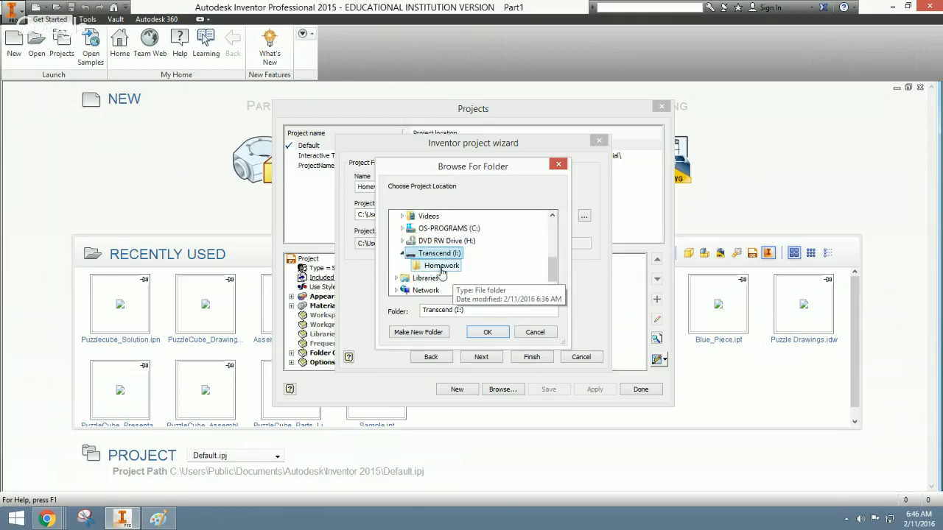
click(446, 266)
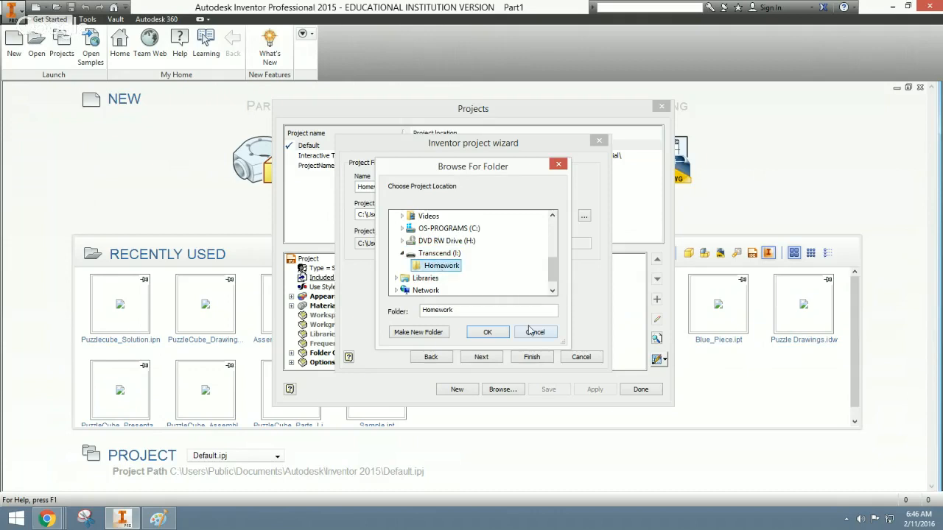
click(488, 333)
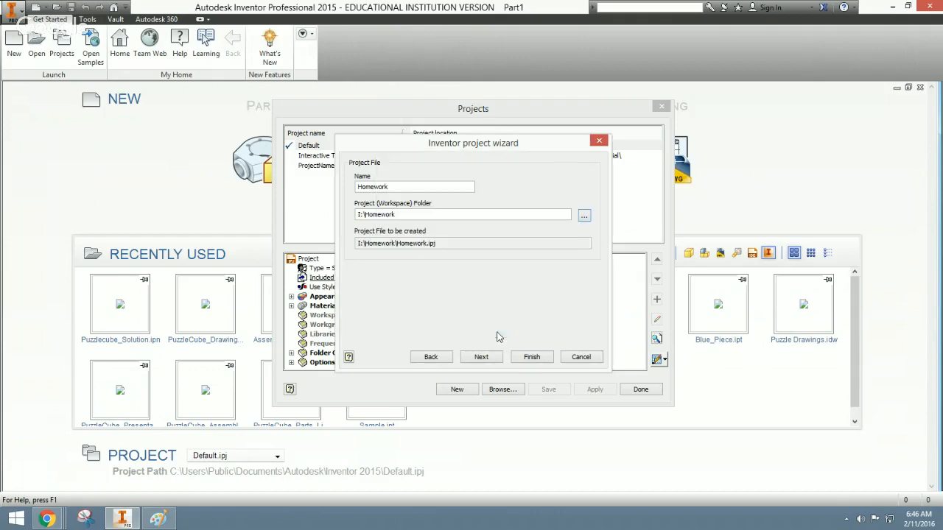
Finish creating the Homework project and check that it is the active one in the project list
click(532, 357)
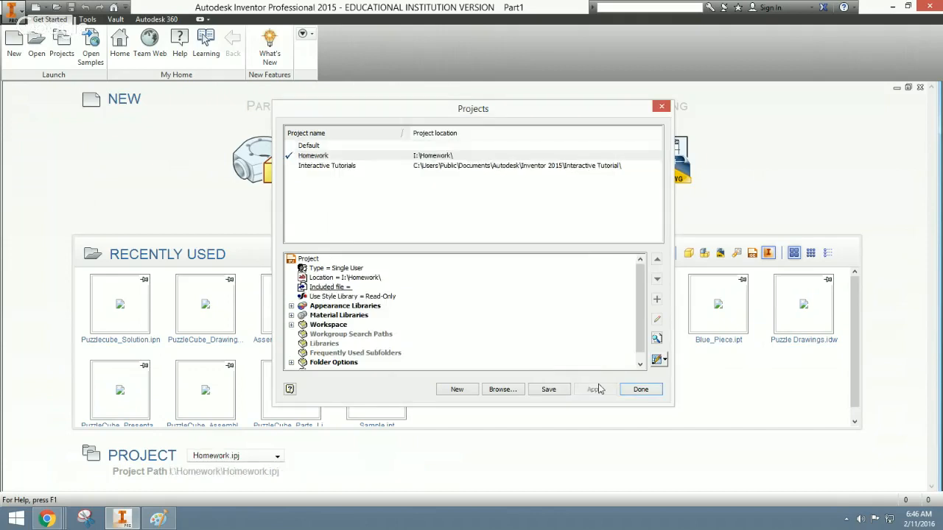
click(641, 389)
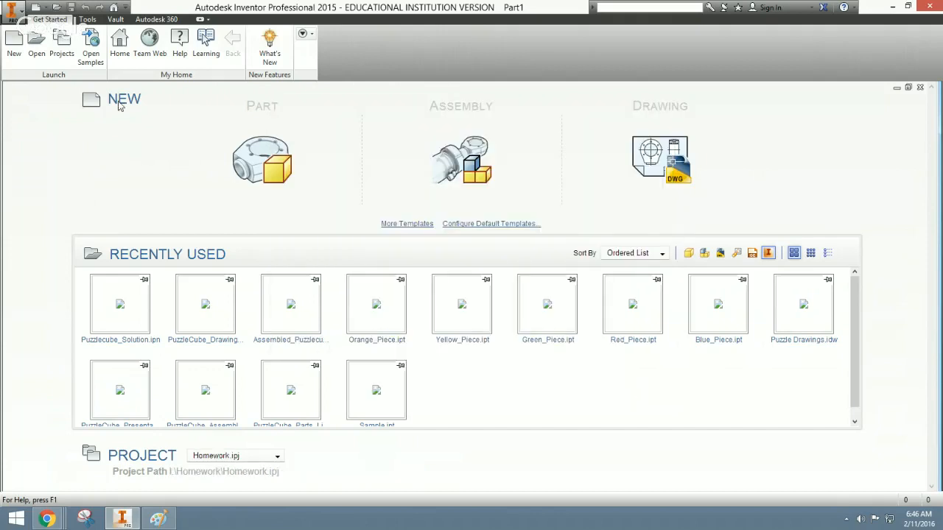
click(70, 63)
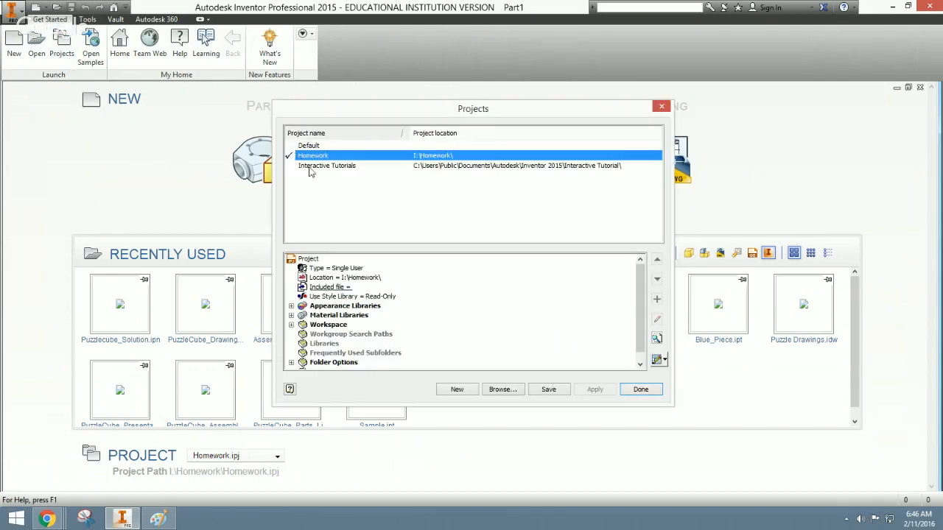
click(640, 390)
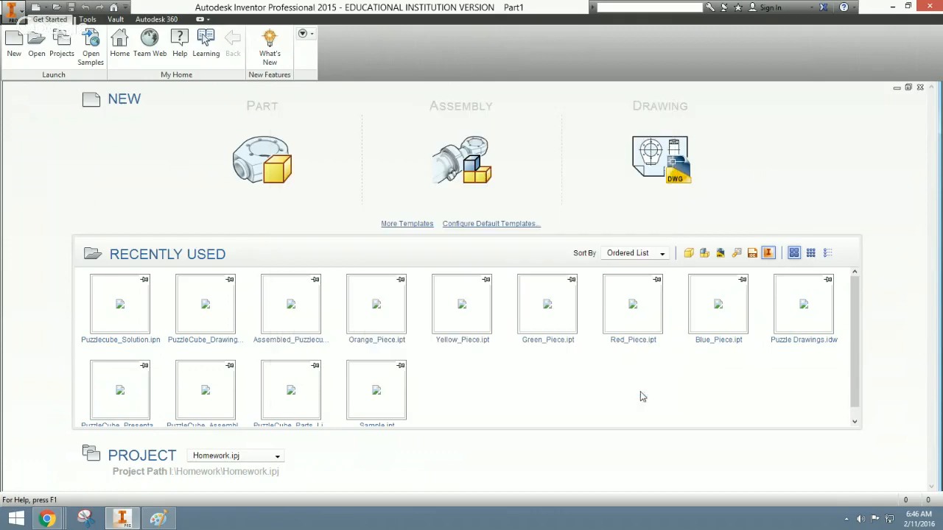
Create a new part from the PART FILE.ipt template in the Messmer templates folder
click(14, 44)
click(286, 155)
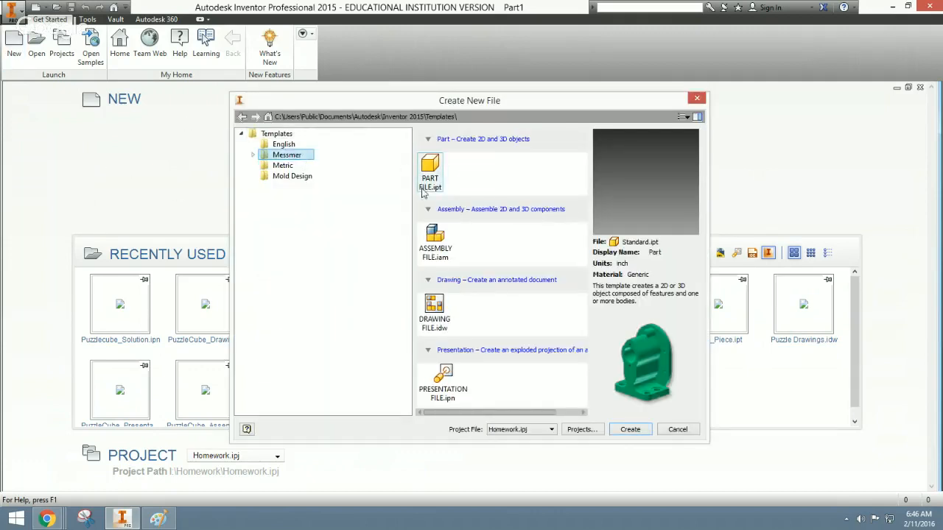
double_click(431, 168)
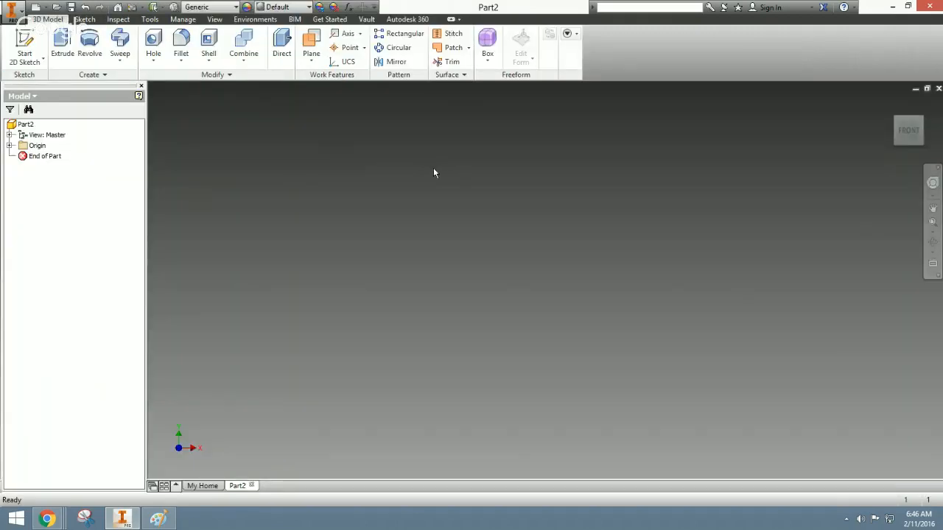
Switch to Paint and examine the dimensions on the Revolve Part.PNG drawing
click(158, 519)
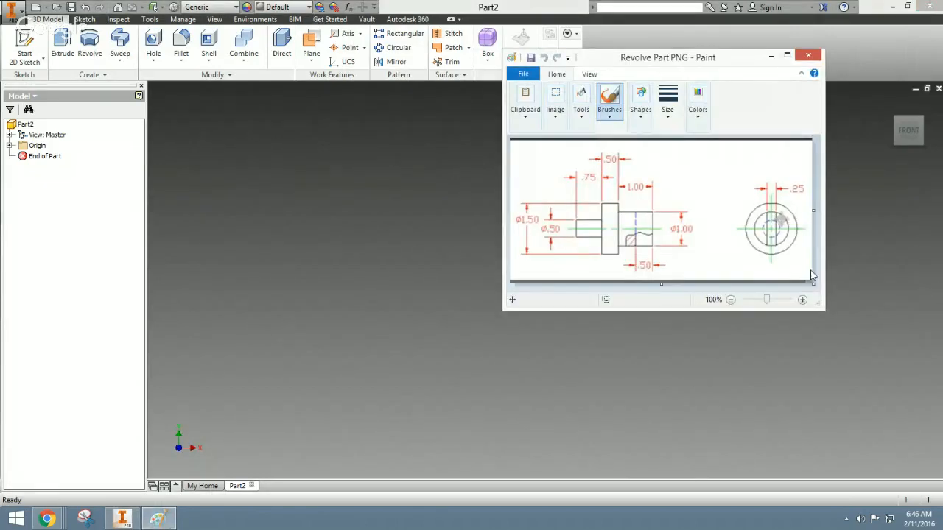
drag(710, 63, 814, 57)
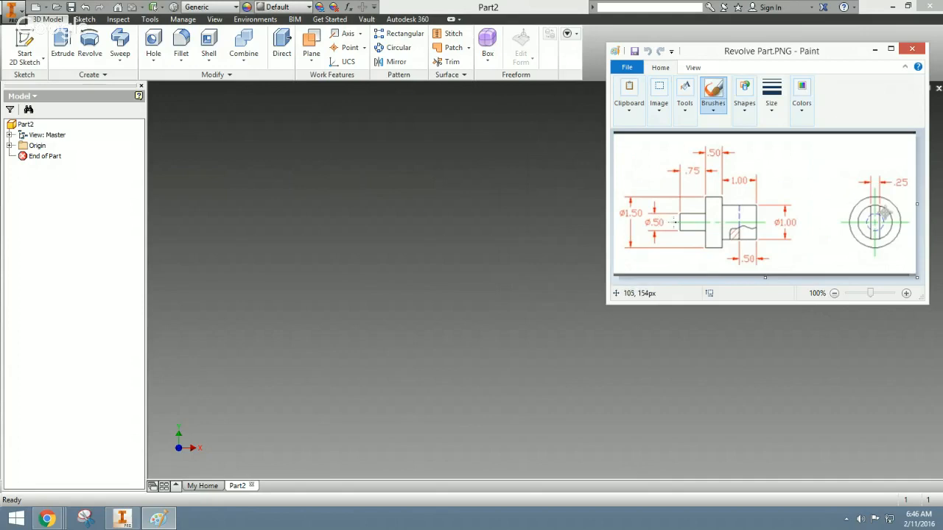
click(873, 48)
Sketch a 0.5 in diameter circle centred on the origin on the front plane and finish the sketch
click(24, 45)
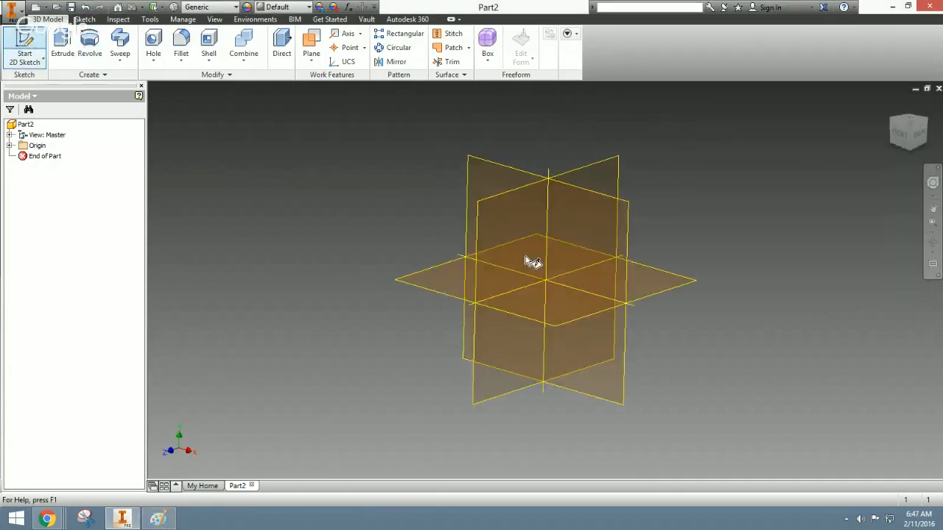
click(570, 273)
click(90, 46)
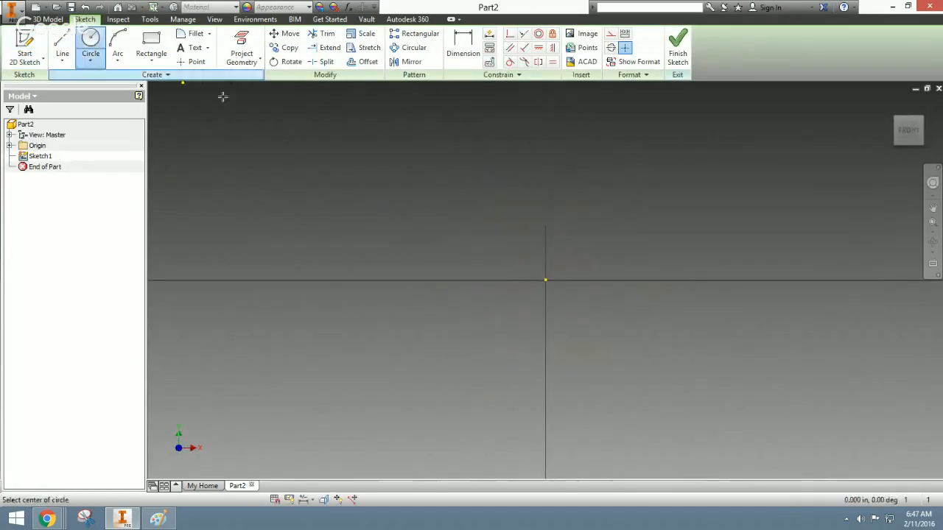
click(545, 278)
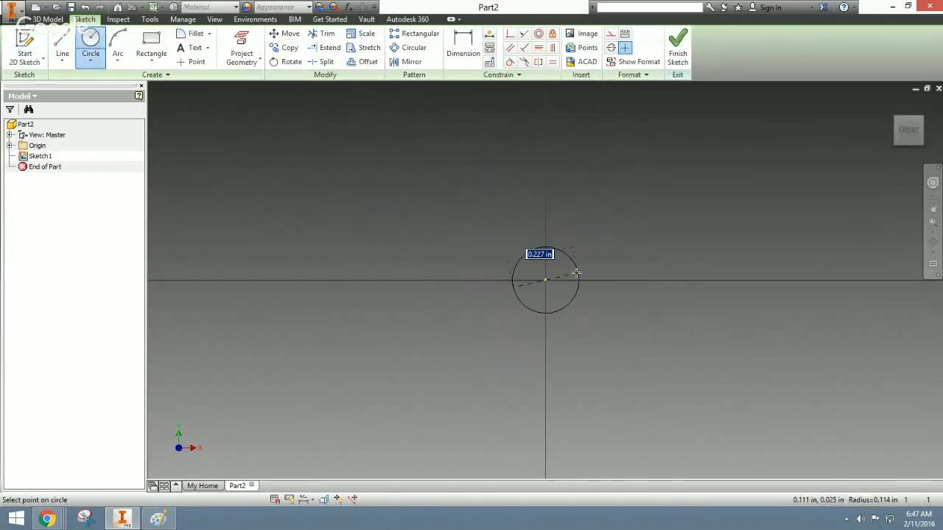
text(.5)
key(Return)
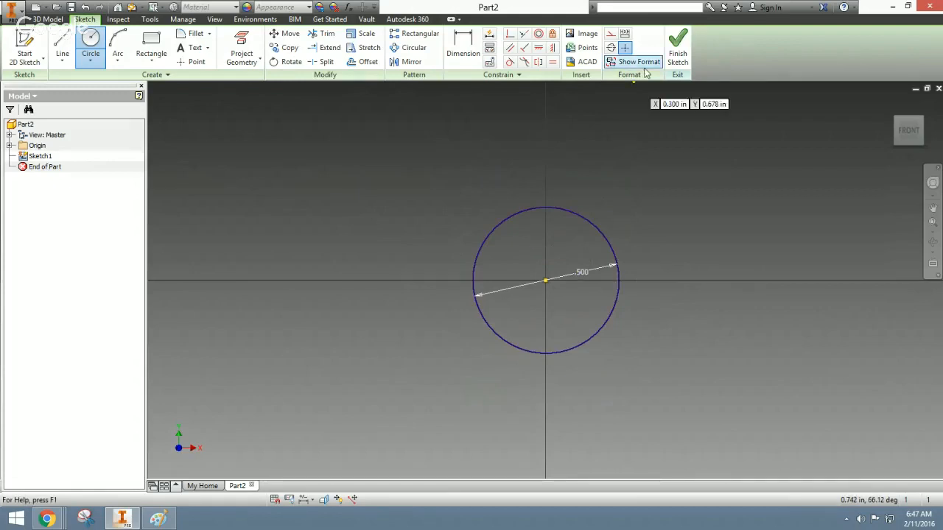
click(677, 48)
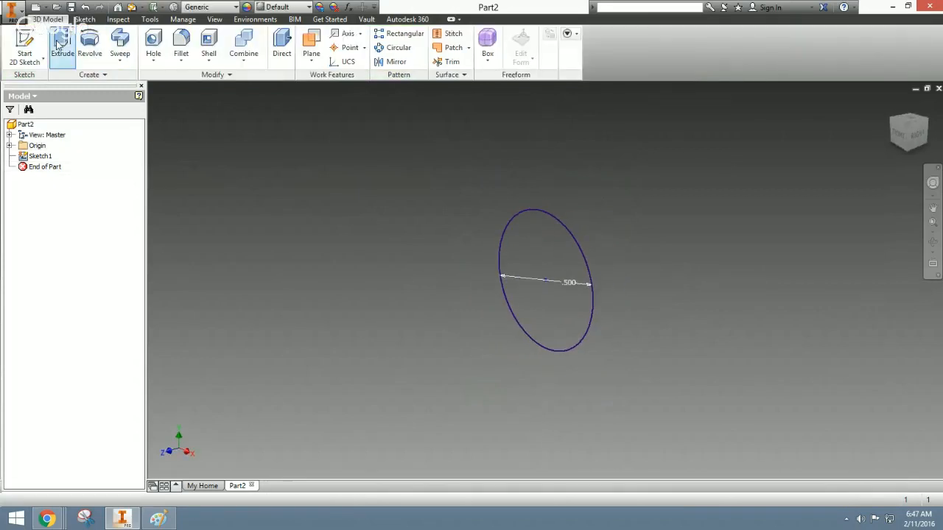
Extrude the circle 0.75 in towards the back of the sketch plane
click(62, 46)
click(284, 171)
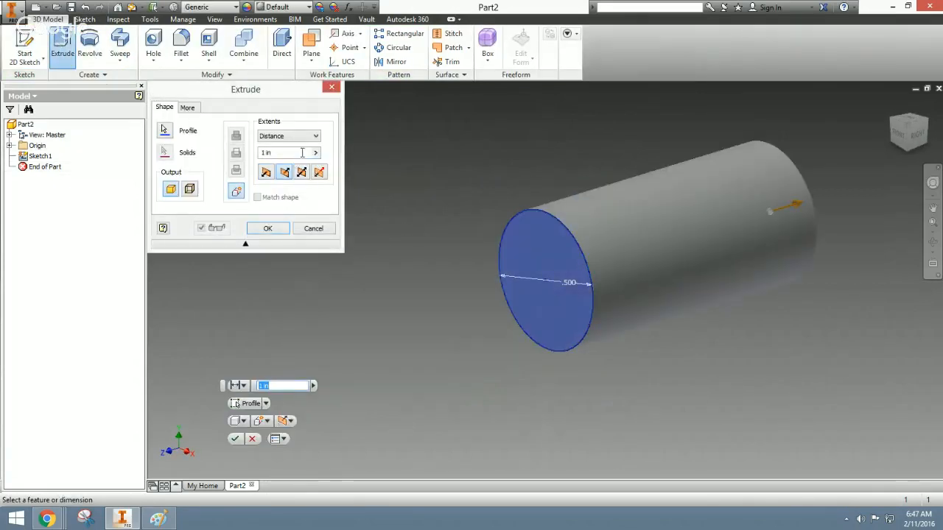
text(.75)
key(Return)
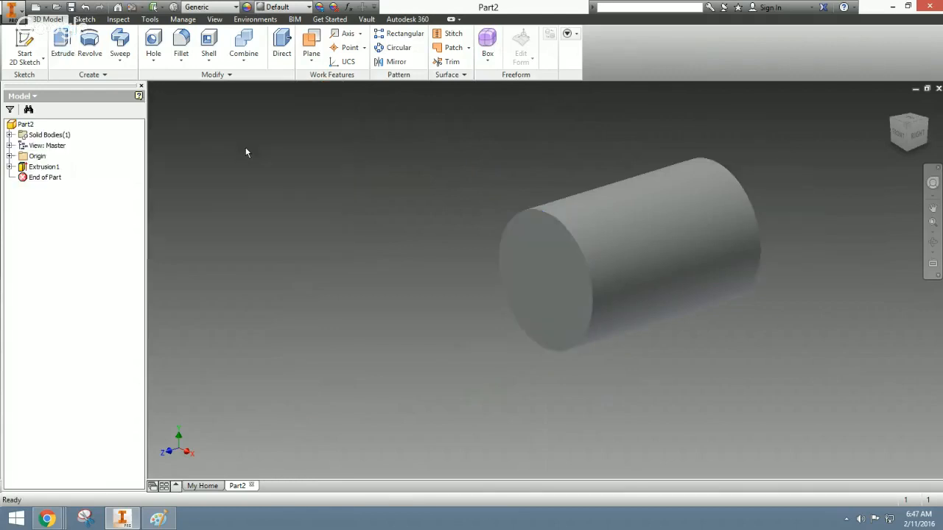
Consult the part drawing in Paint and sketch a 1.5 in diameter circle centred on the cylinder's back end face
click(158, 518)
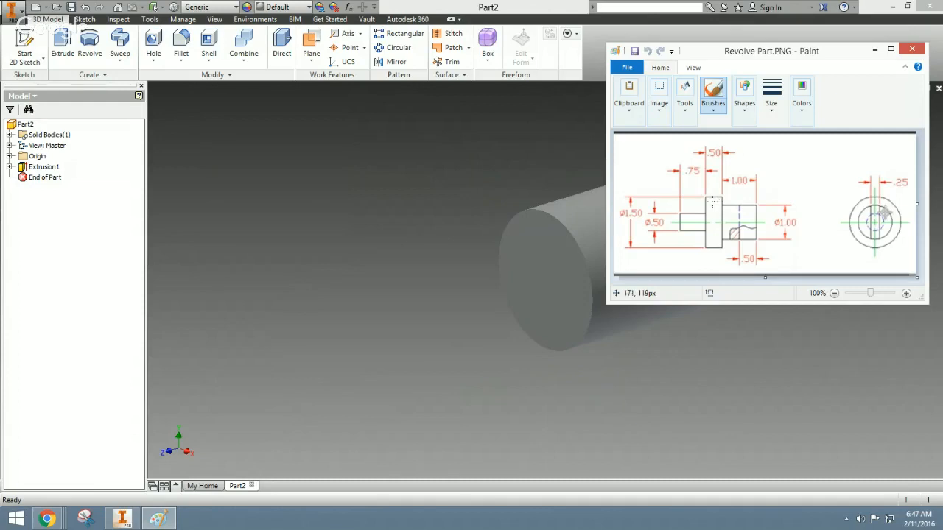
click(874, 53)
click(928, 122)
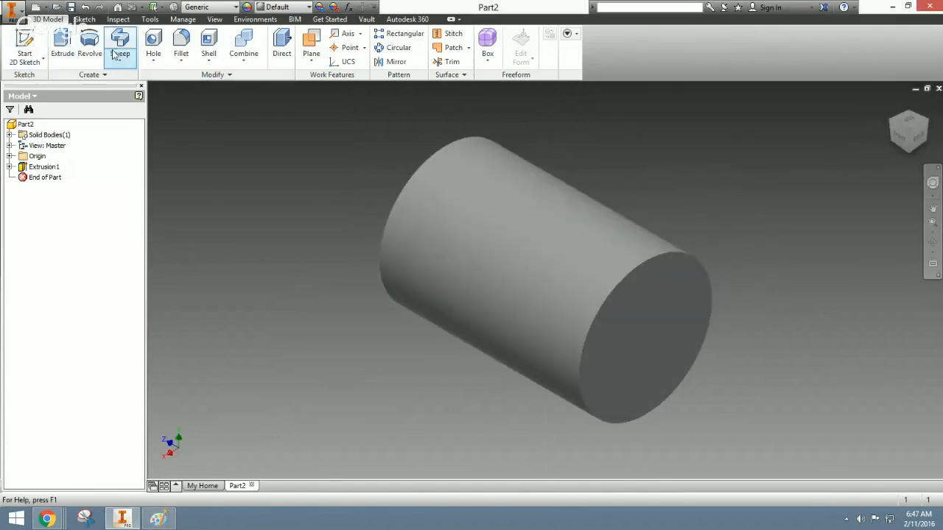
click(26, 44)
click(641, 336)
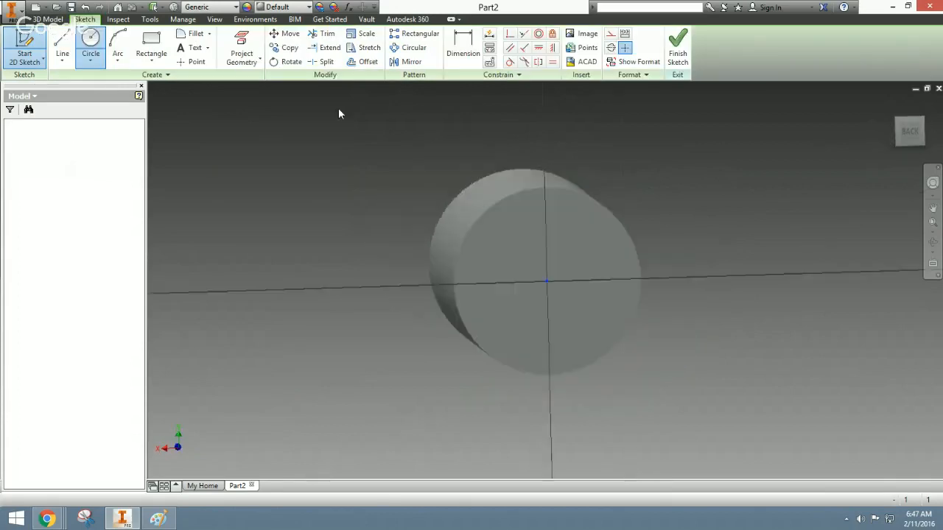
click(91, 40)
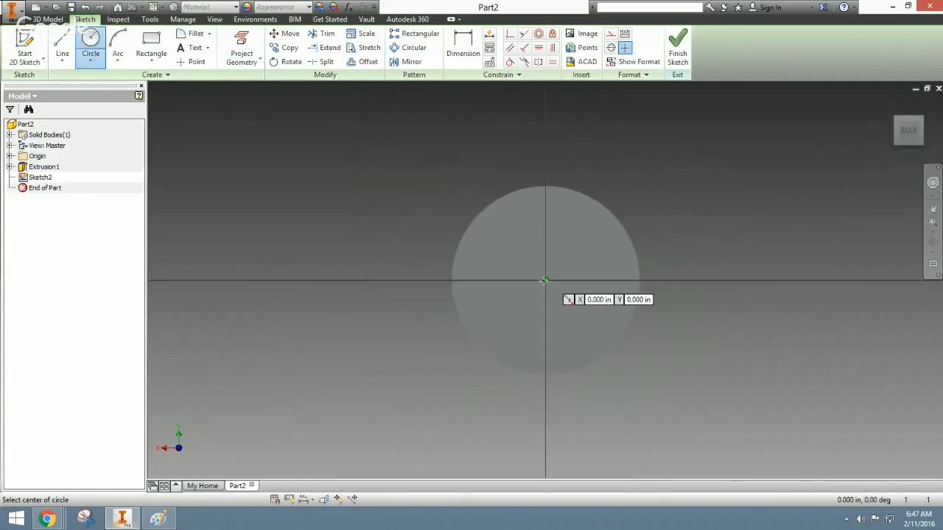
click(545, 280)
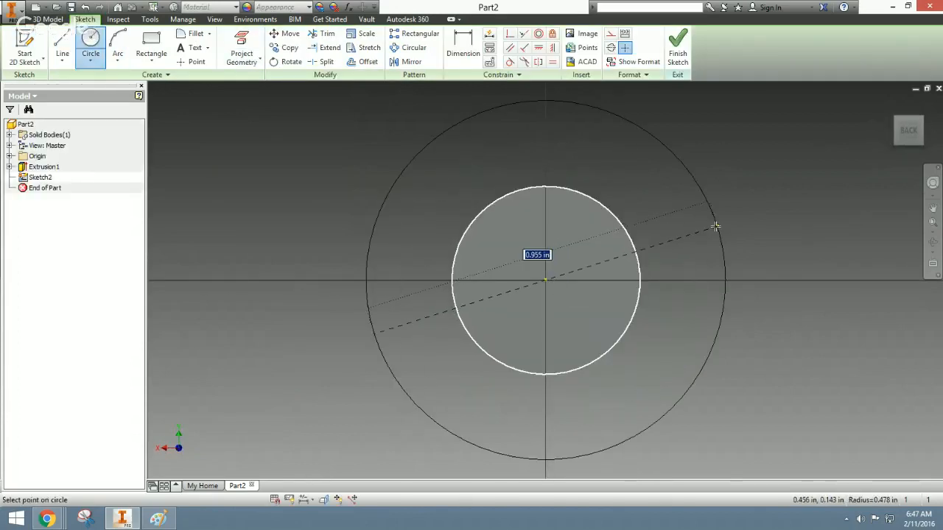
text(1.5)
key(Return)
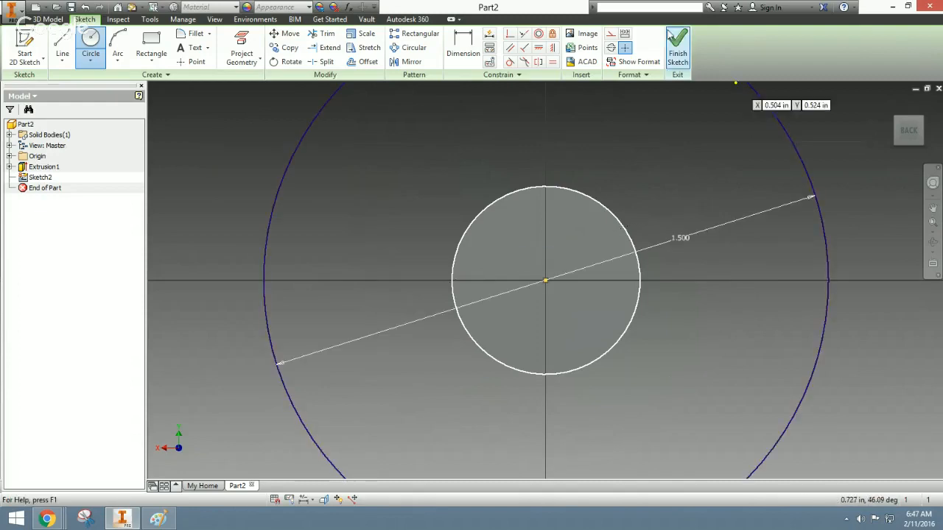
click(678, 50)
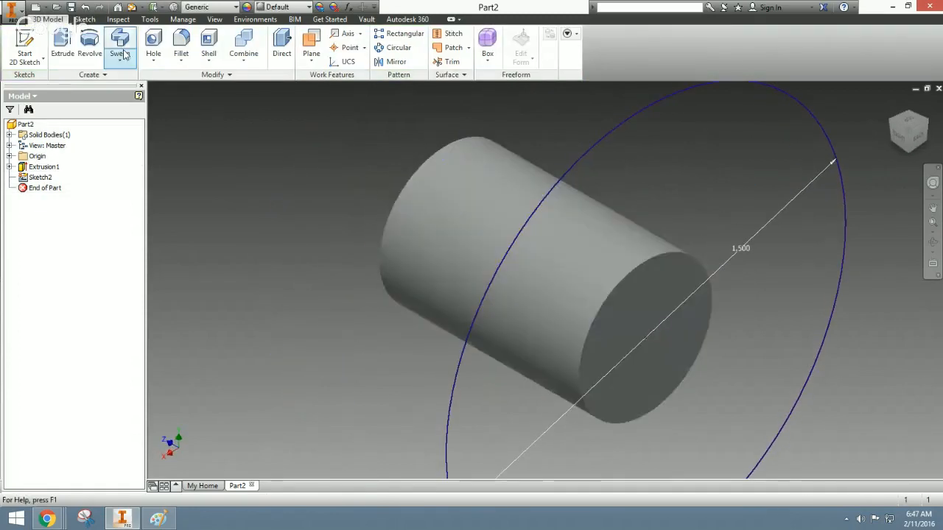
Extrude the 1.5 in circle 0.5 in outward from the cylinder's end to form the flange
click(63, 46)
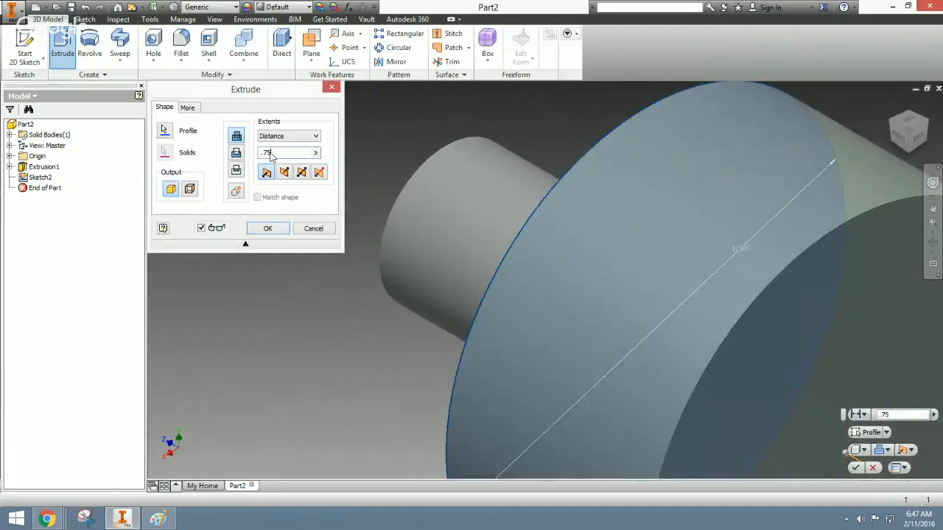
text(.5)
key(Return)
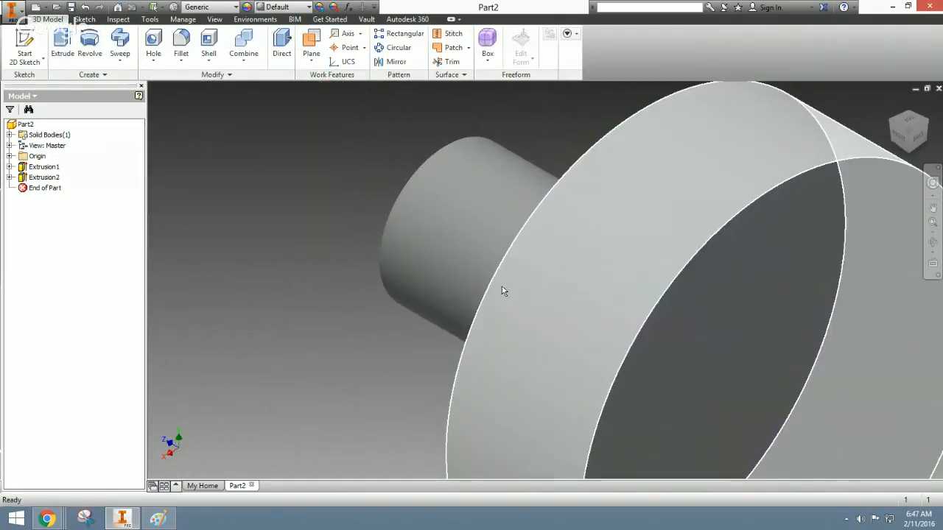
scroll(475, 273, up, 1)
scroll(449, 268, up, 2)
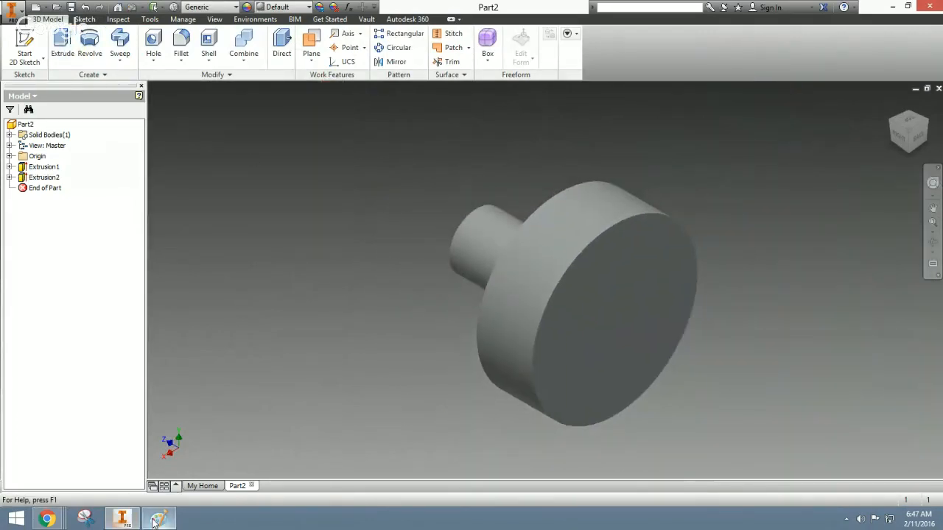
Consult the part drawing in Paint and sketch a 1 in diameter circle centred on the flange's outer face, finishing the sketch
click(157, 518)
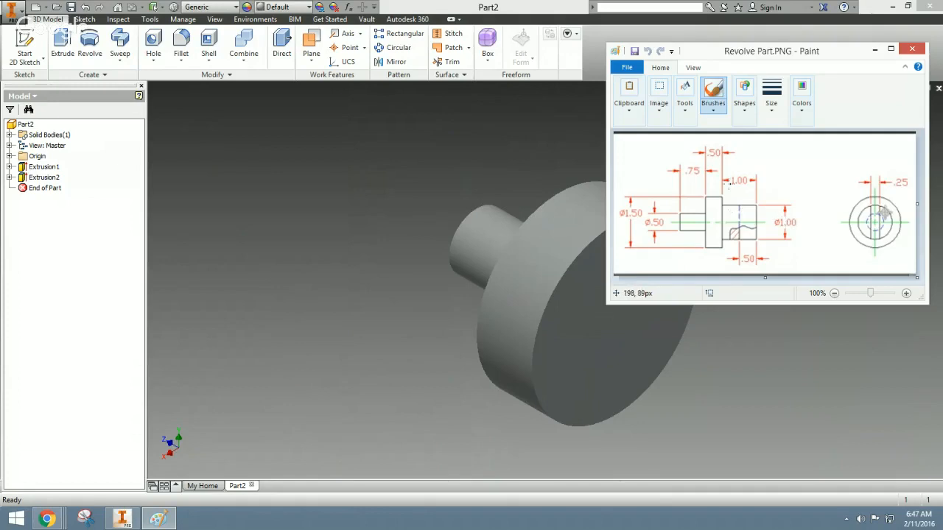
click(875, 49)
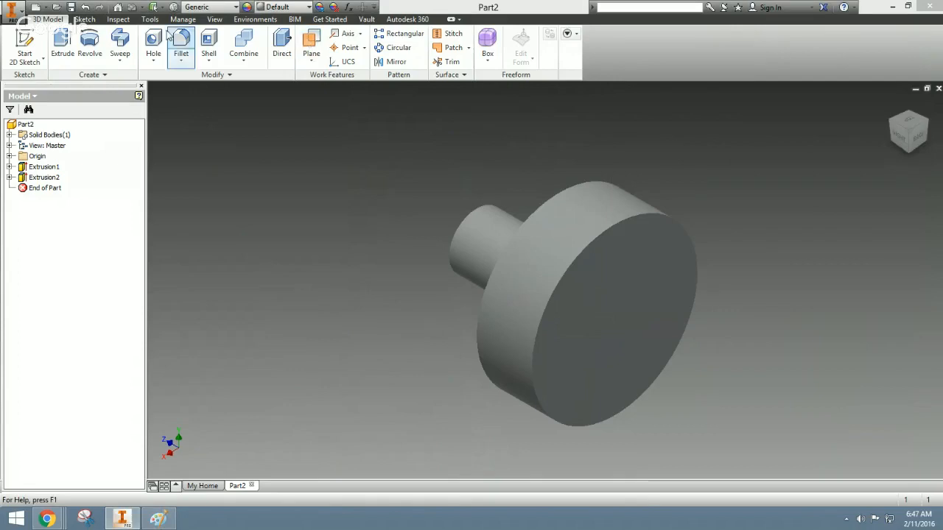
click(24, 45)
click(638, 317)
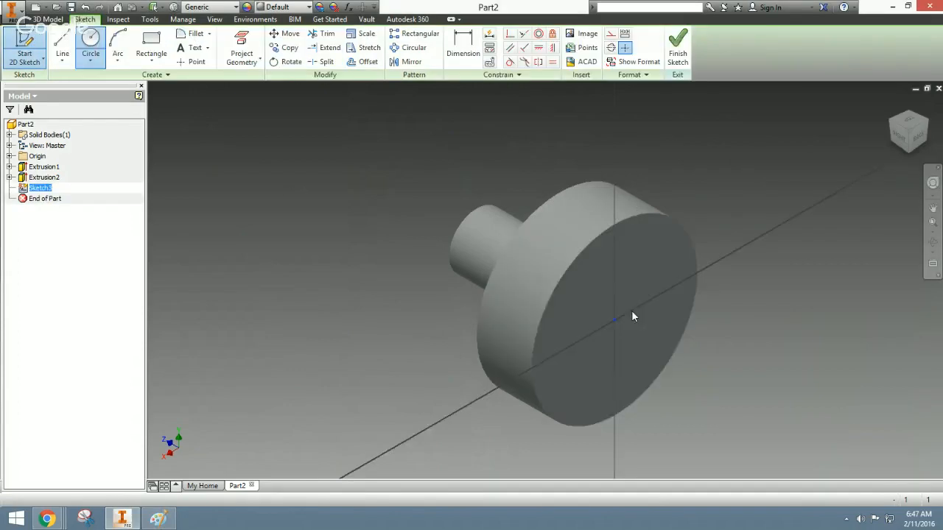
click(91, 48)
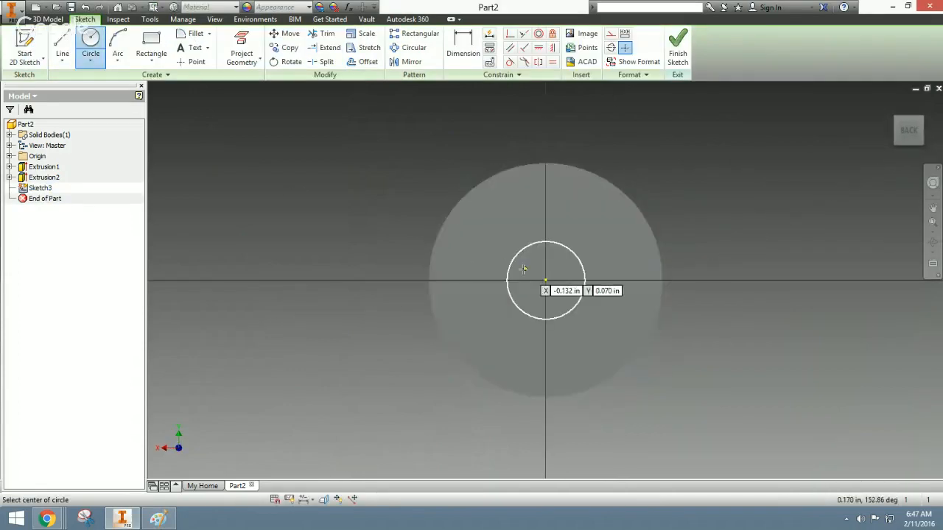
click(545, 280)
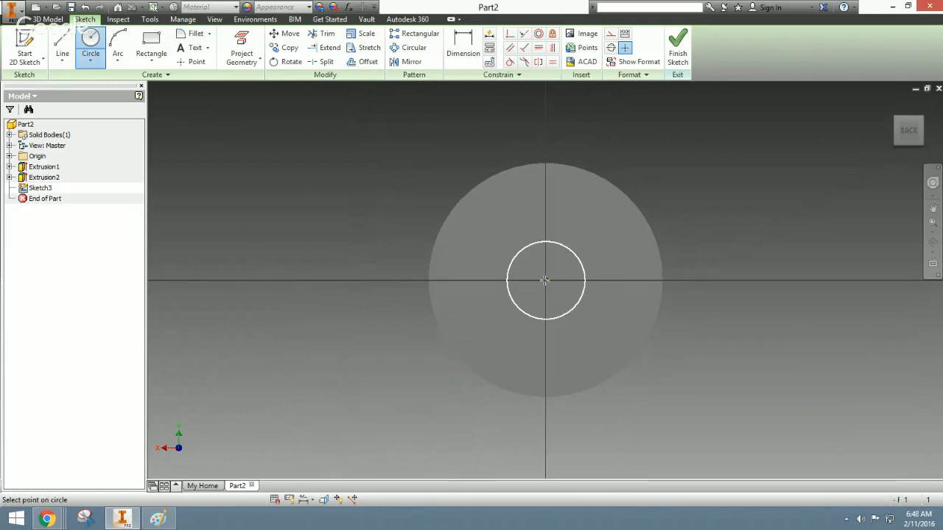
text(1)
key(Return)
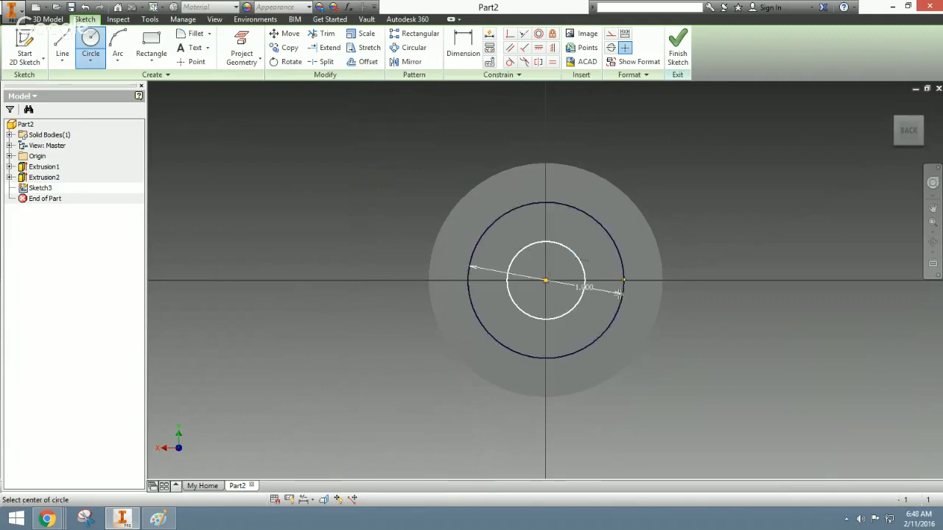
right_click(652, 169)
click(693, 168)
click(677, 55)
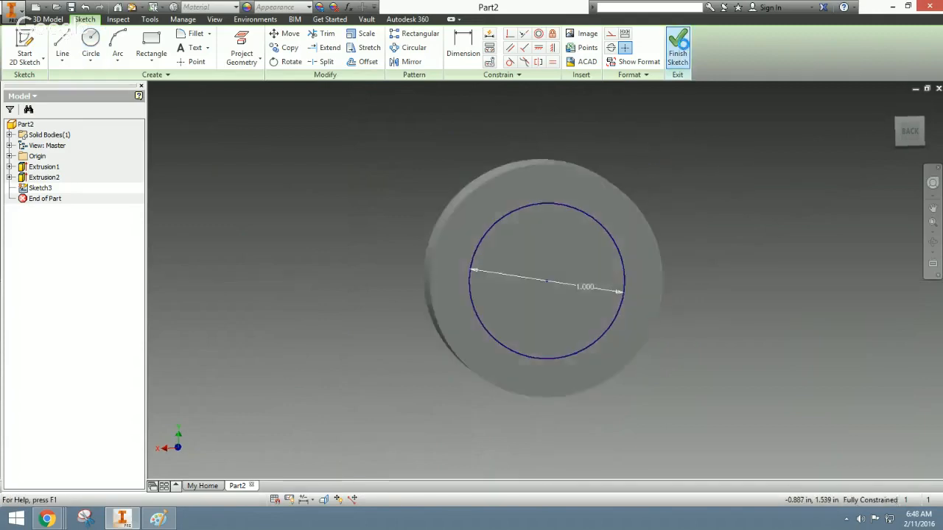
Extrude the 1 in circle 1 in outward from the flange face
key(e)
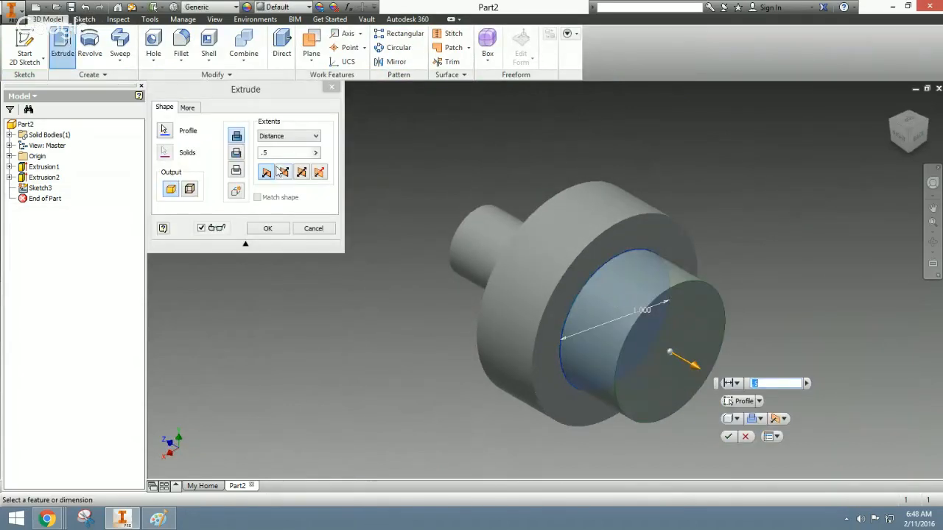
drag(272, 154, 257, 160)
text(1)
key(Return)
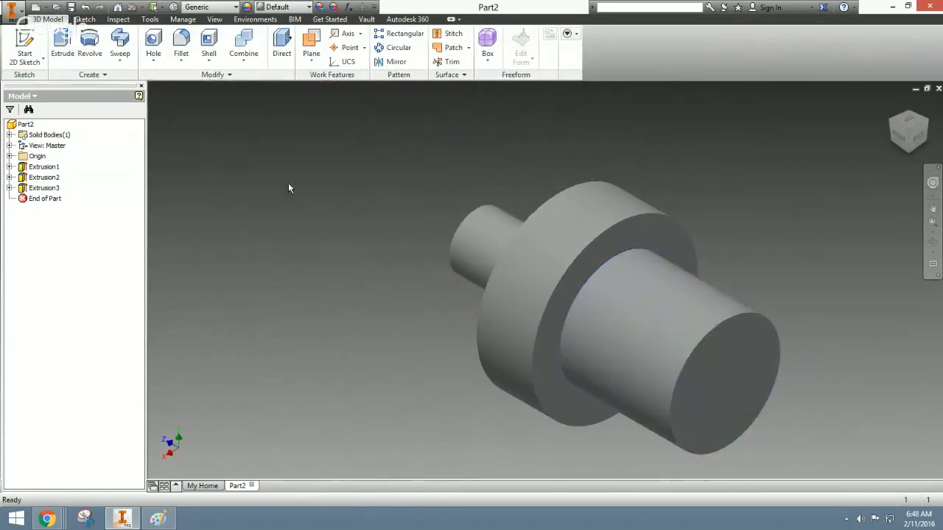
Examine the stepped part and its first extrusion in the right-side view, and return to the home view
middle_click(838, 165)
middle_click(838, 165)
click(899, 140)
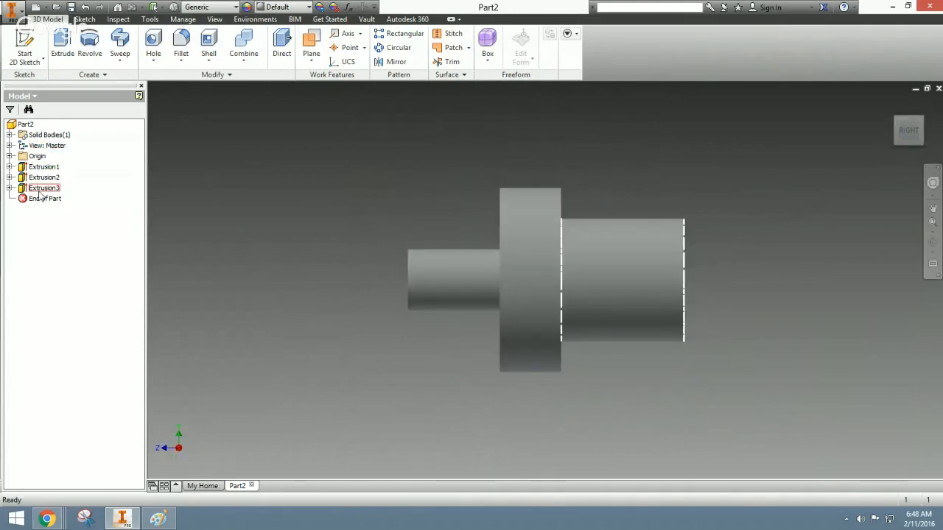
click(47, 167)
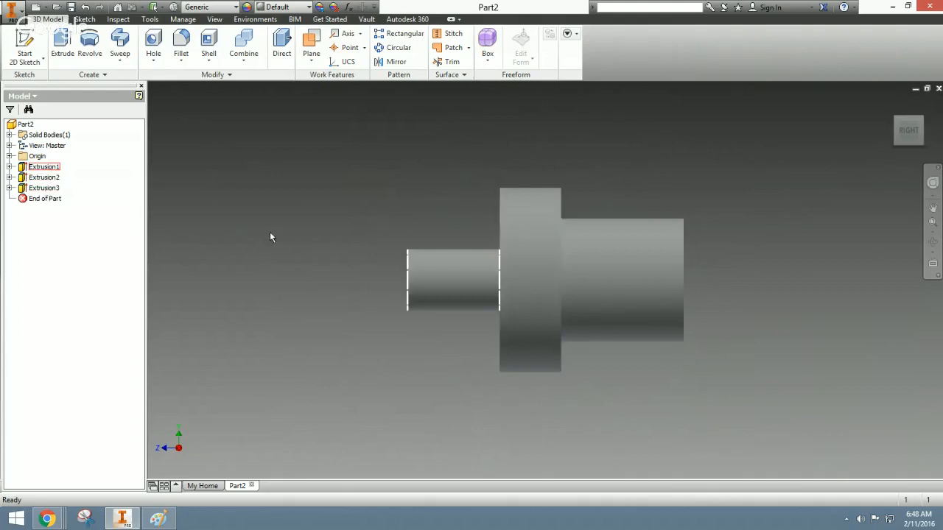
click(298, 245)
click(891, 104)
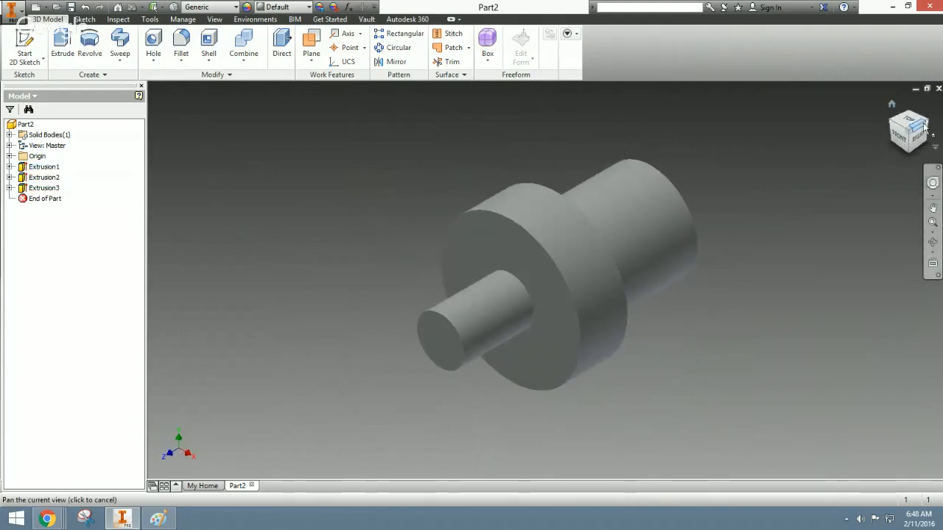
Close the extruded part without saving and create a new part from the PART FILE.ipt template
click(938, 87)
click(468, 286)
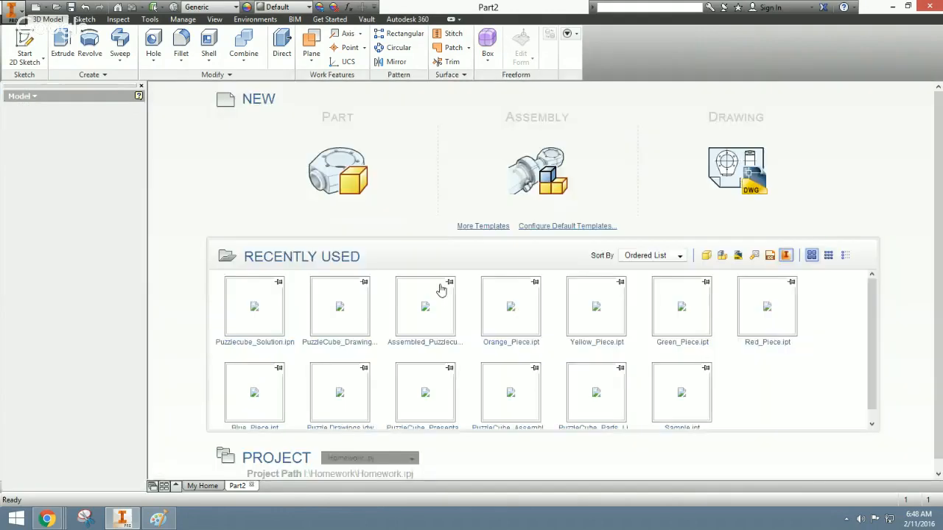
key(ctrl+n)
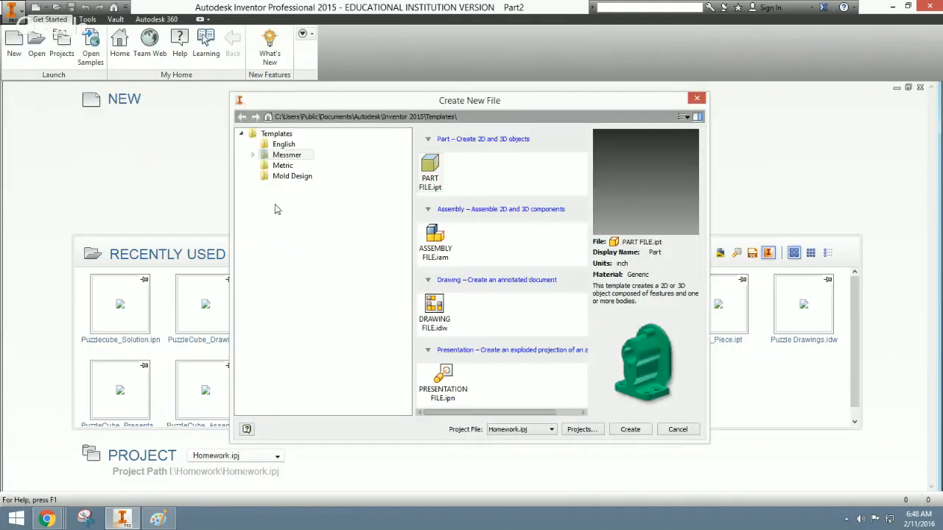
double_click(429, 169)
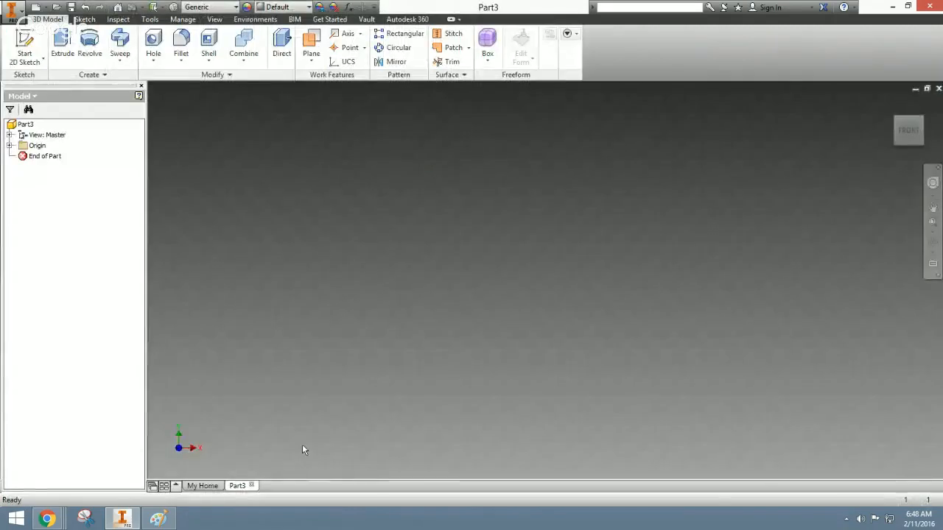
Consult the Revolve Part drawing in Paint and start a 2D sketch on the new part's front plane
click(157, 519)
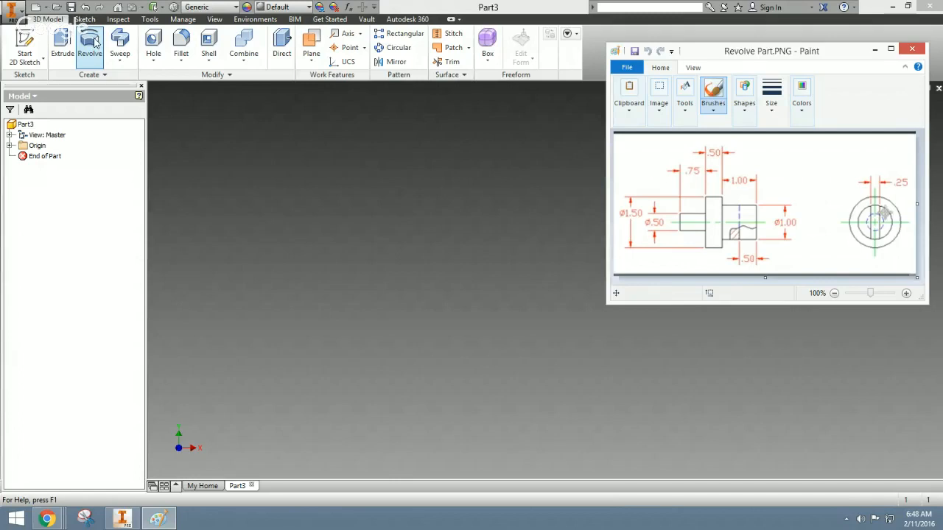
click(437, 149)
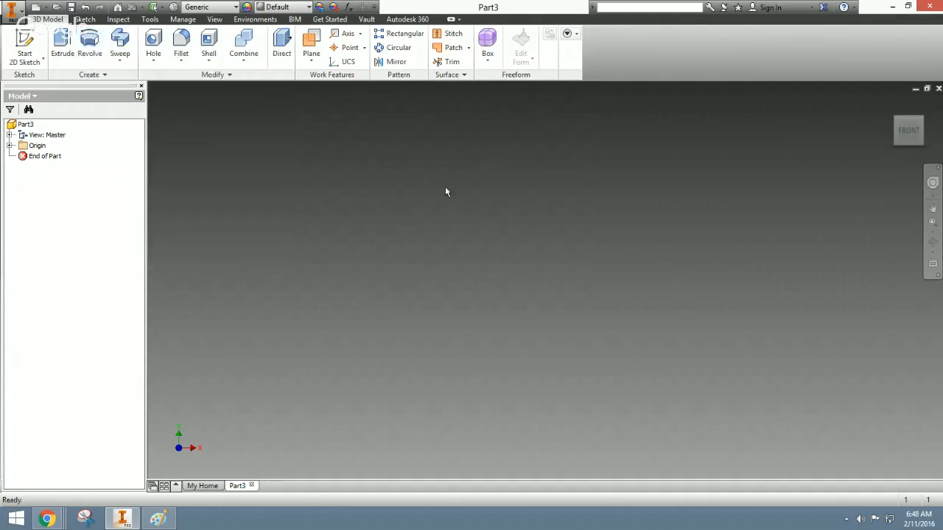
click(158, 519)
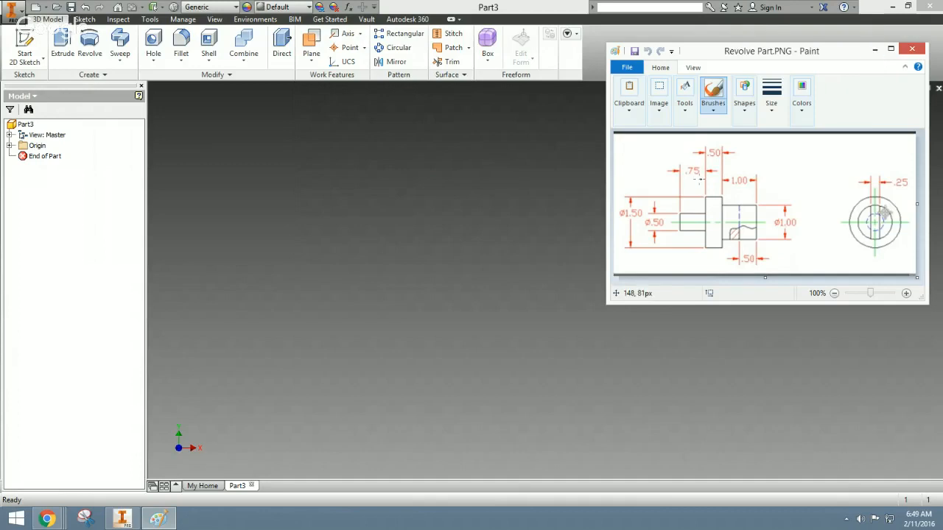
click(874, 50)
click(35, 48)
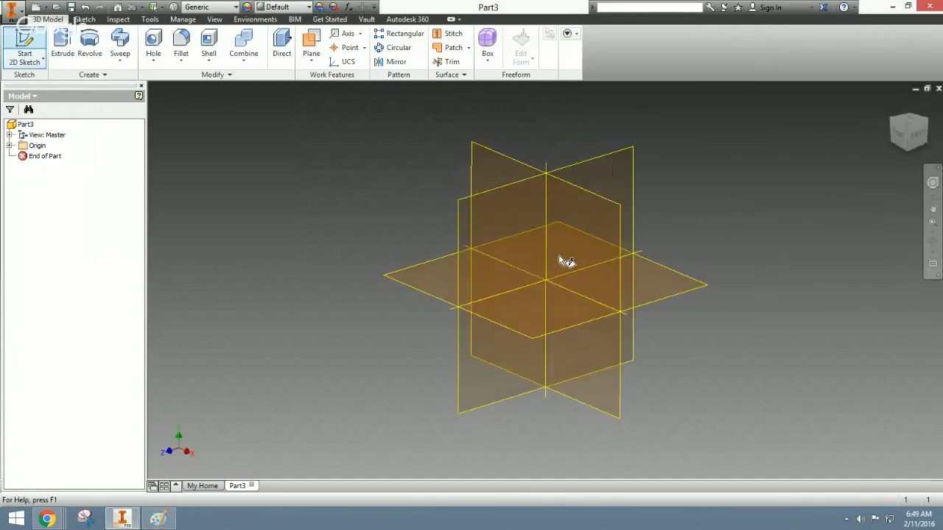
click(577, 261)
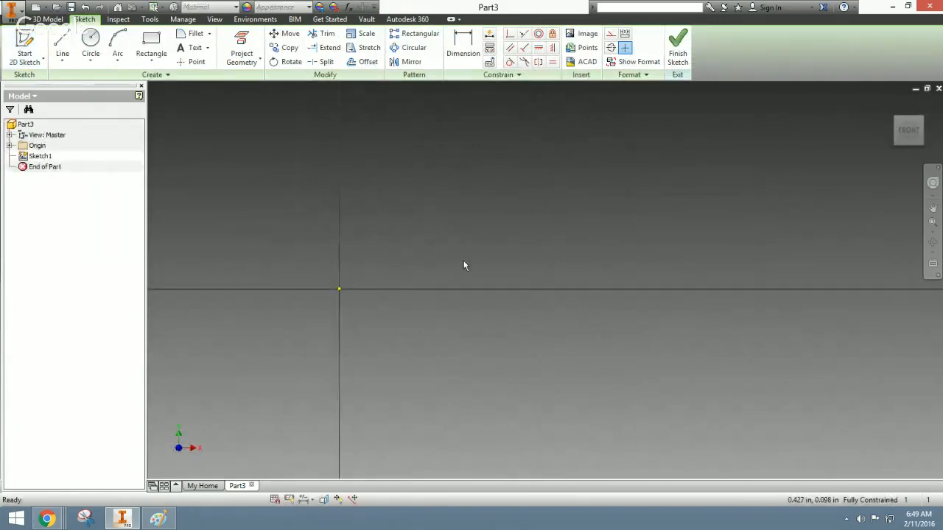
Draw a 2.25 in horizontal line from the origin, checking the drawing in Paint for the part's overall length
click(68, 44)
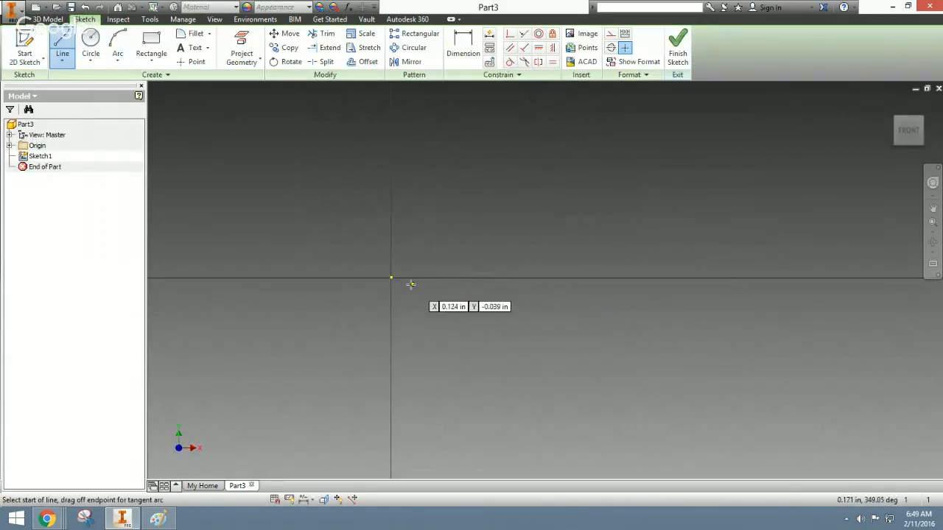
click(391, 277)
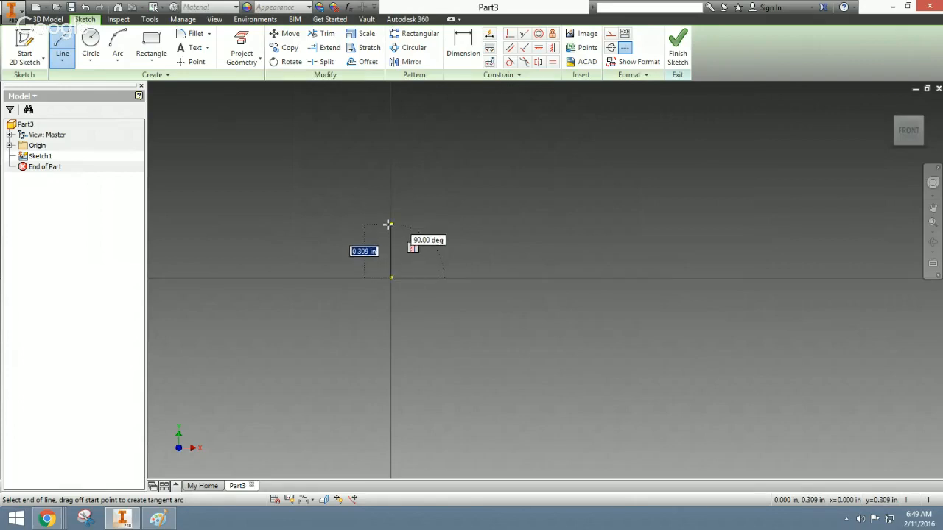
click(158, 519)
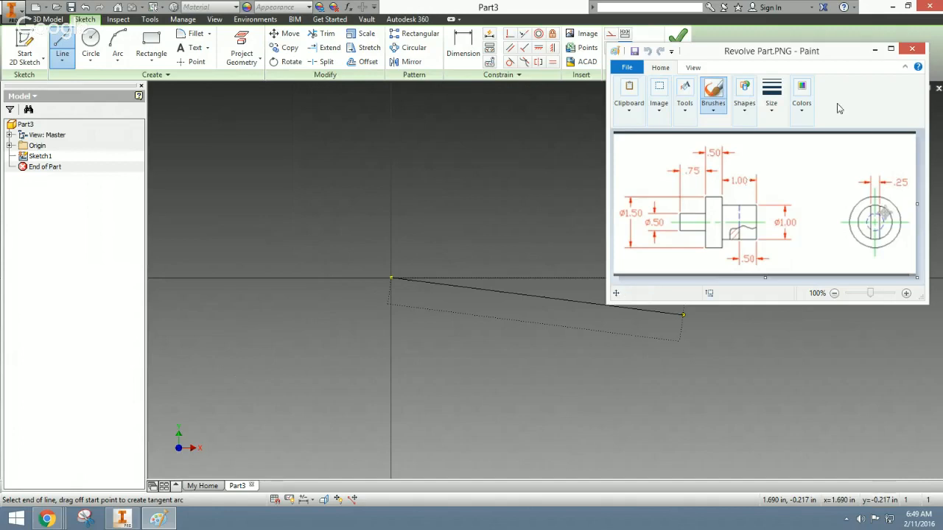
click(874, 50)
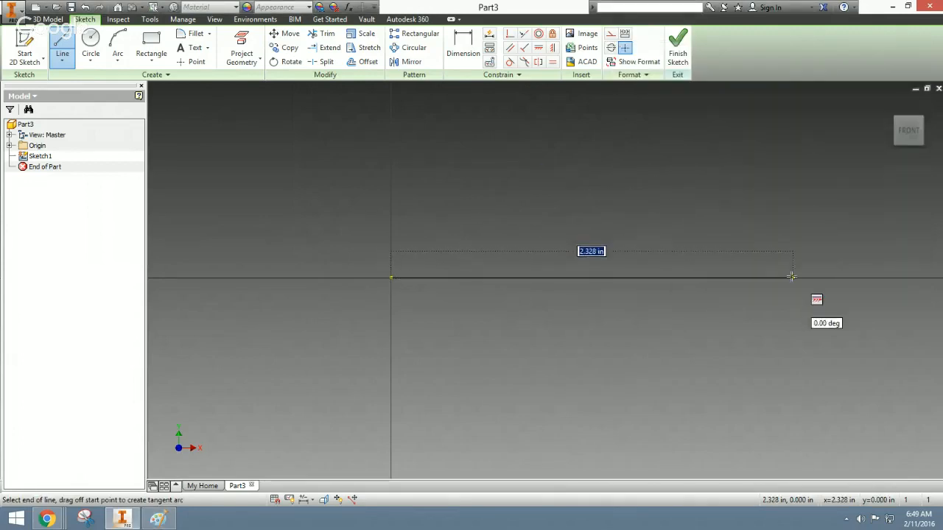
text(2.25)
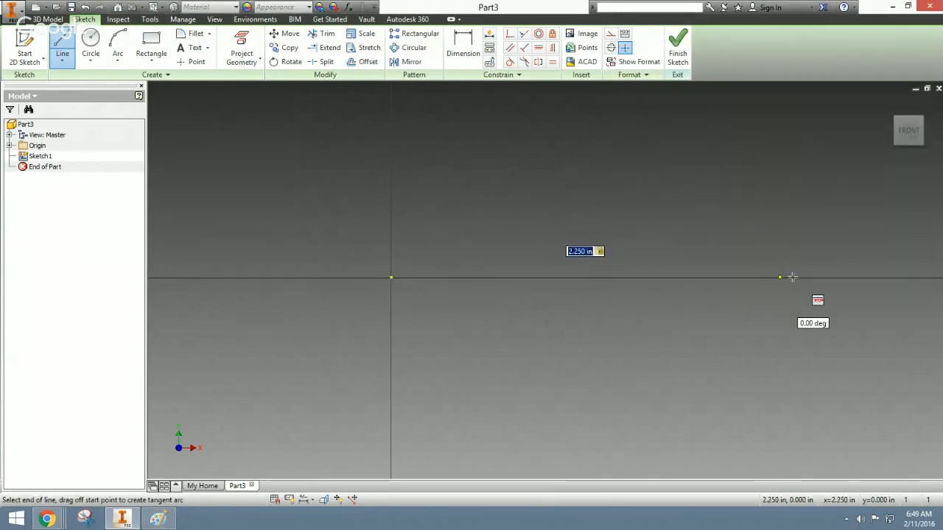
key(Return)
right_click(645, 319)
click(688, 326)
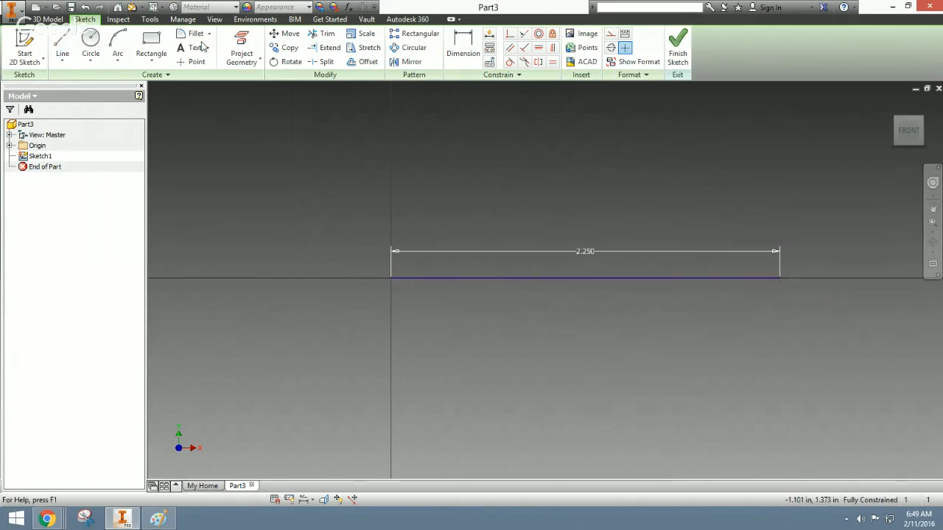
Sketch a closed stepped half-profile above the 2.25 in line, with a raised middle section about 0.39 in wide reaching about 0.9 in high
click(62, 48)
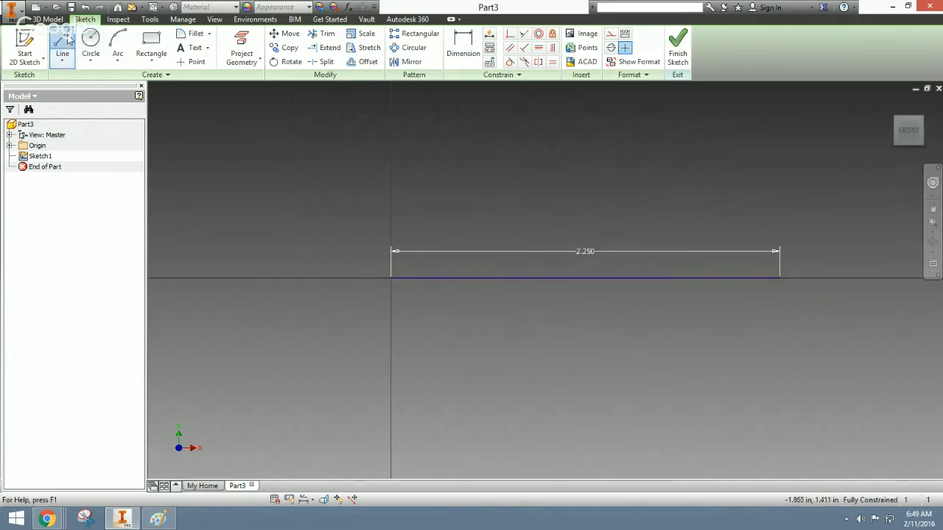
click(391, 277)
click(388, 213)
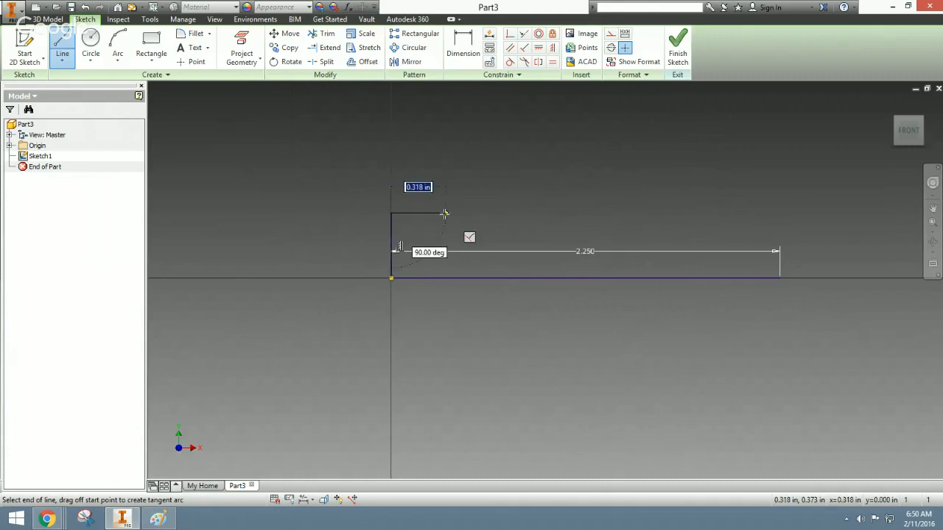
click(499, 213)
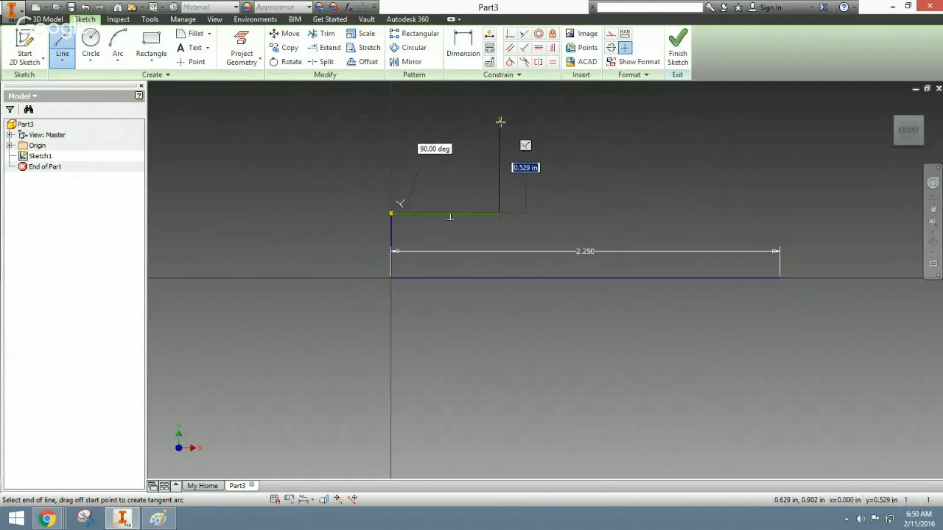
click(500, 121)
click(567, 122)
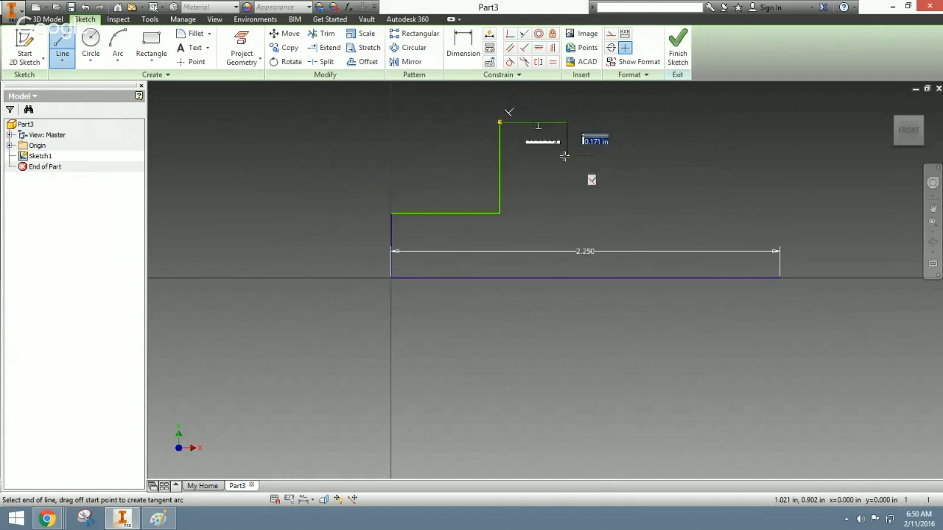
click(566, 210)
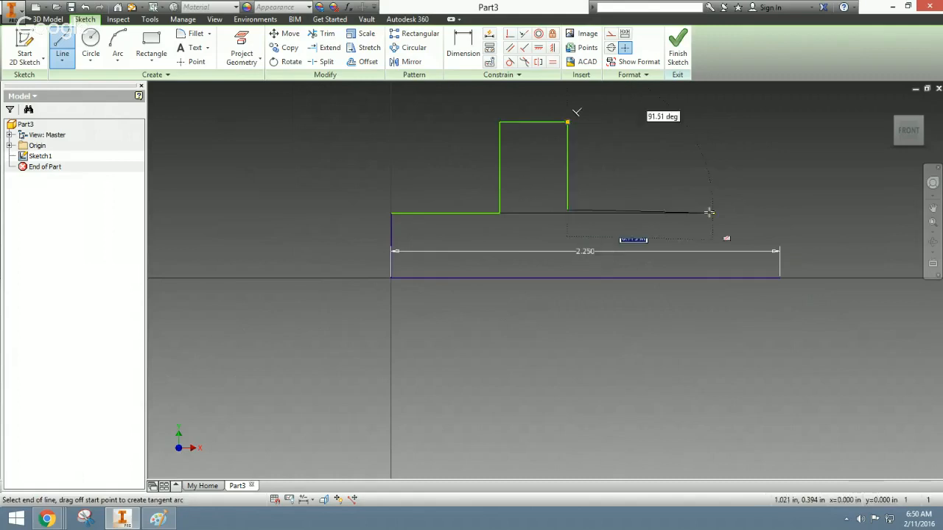
click(779, 209)
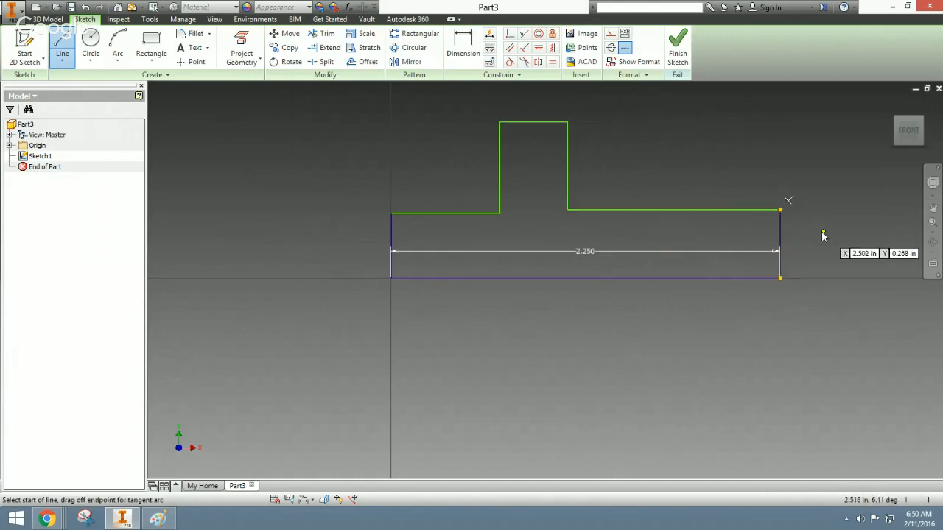
key(Escape)
mouse_move(661, 162)
middle_down()
mouse_move(648, 227)
mouse_move(702, 233)
middle_up()
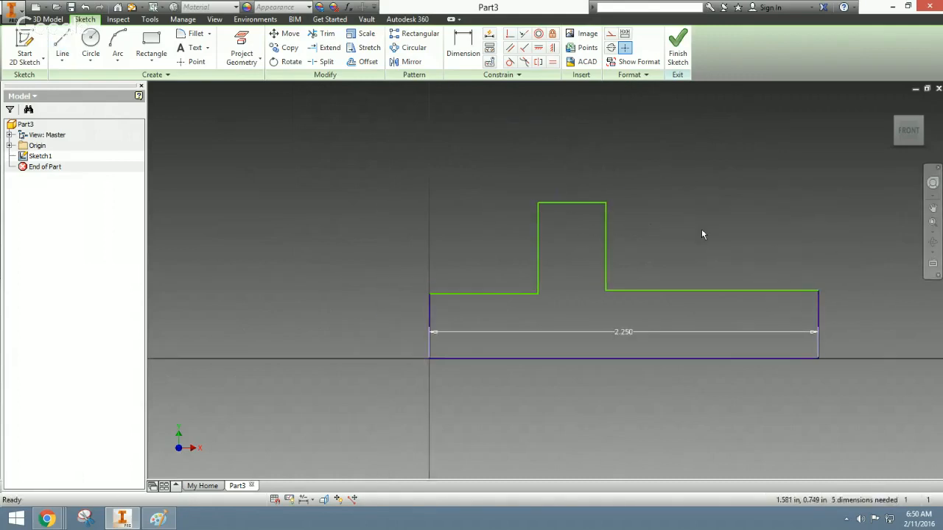
Dimension the profile's short left vertical edge to .25 in, consulting the Revolve Part drawing in Paint for the diameter
click(463, 45)
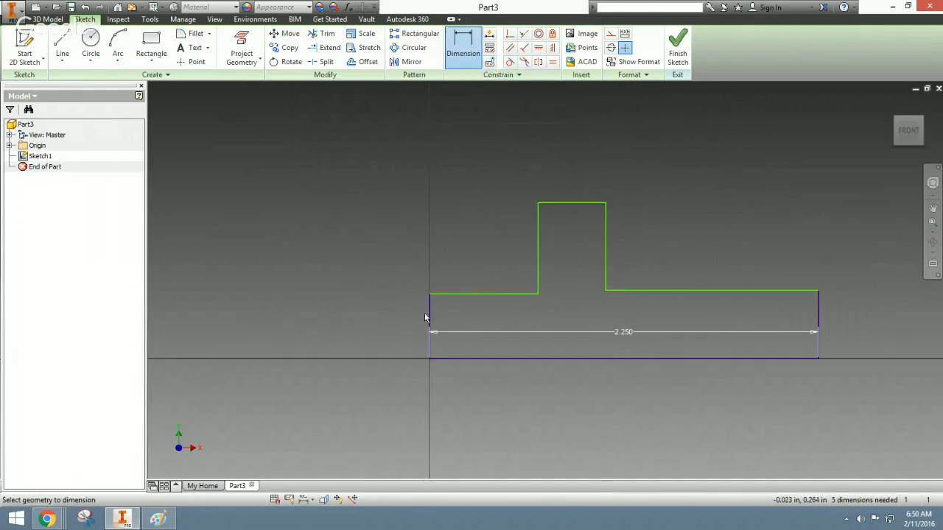
click(428, 321)
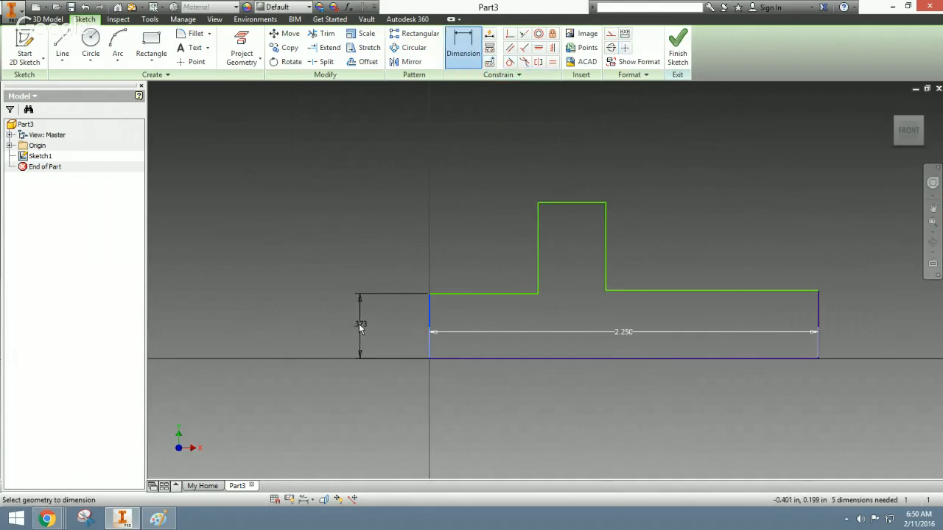
click(361, 327)
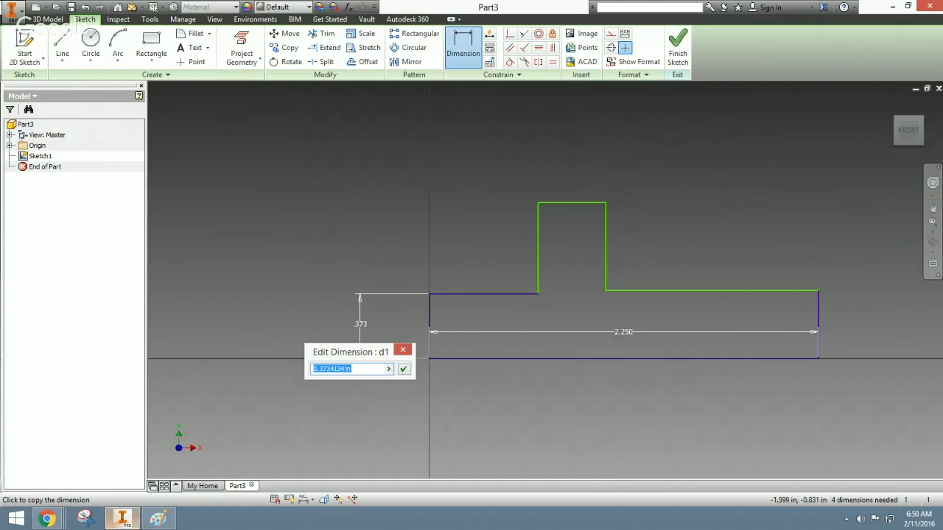
click(157, 519)
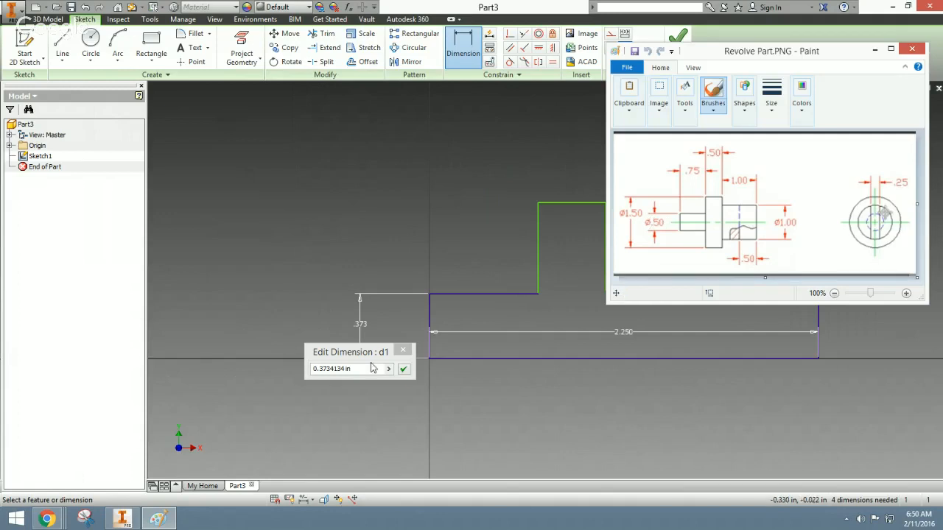
drag(374, 369, 299, 372)
text(.25)
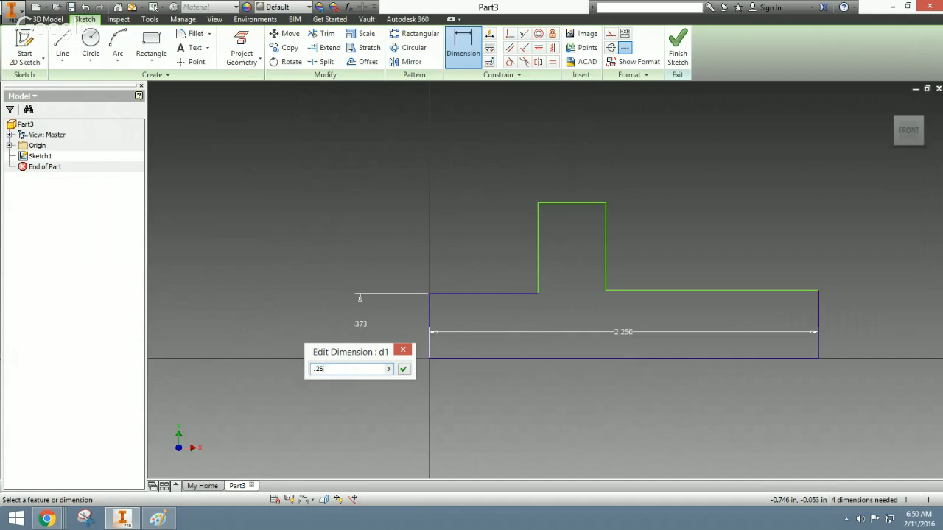
key(Return)
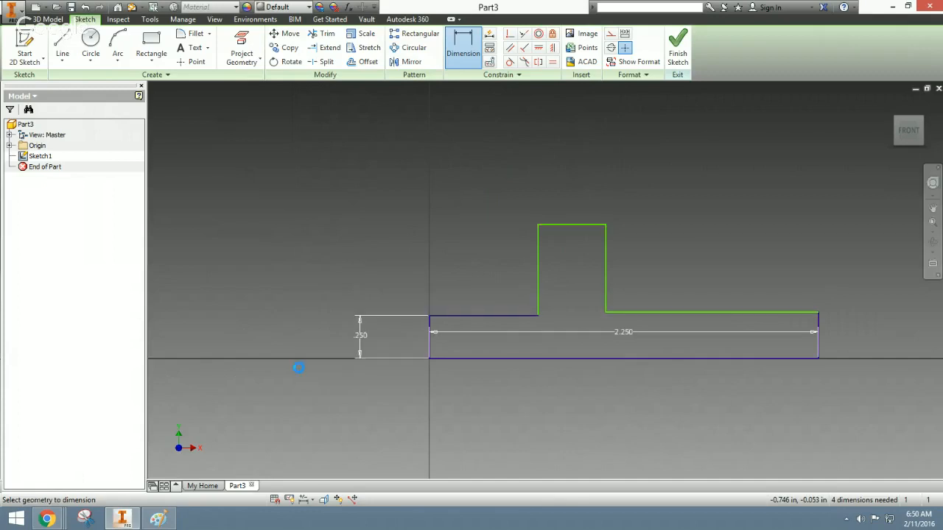
Check the drawing in Paint and dimension the horizontal edge of the profile's left step to .75 in
click(149, 519)
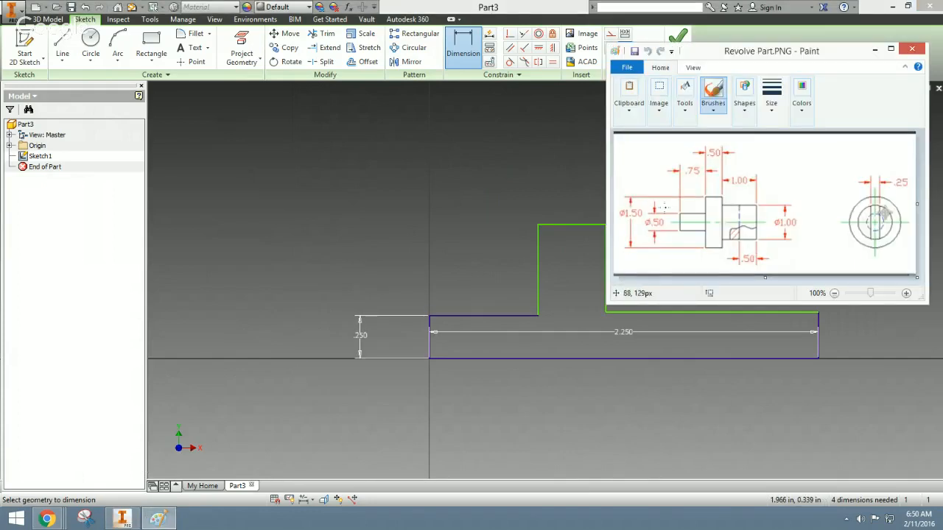
click(875, 50)
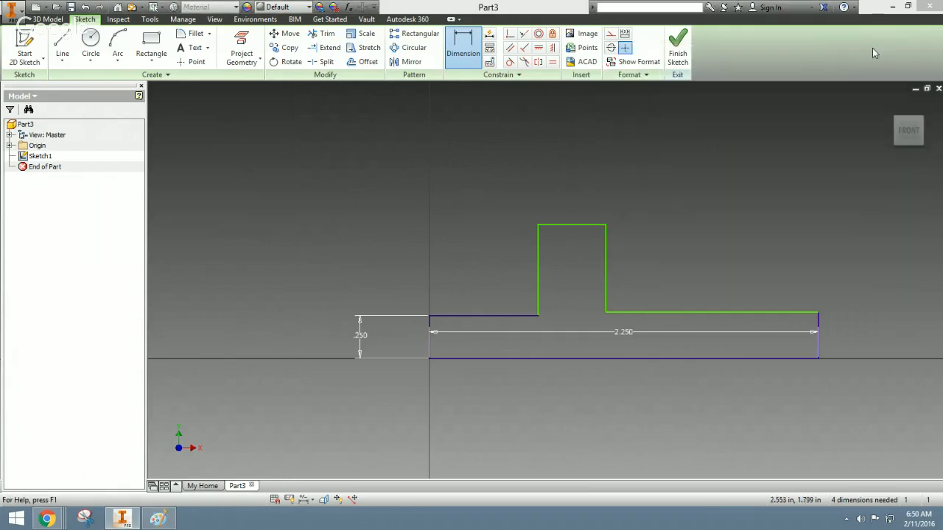
click(469, 316)
click(476, 282)
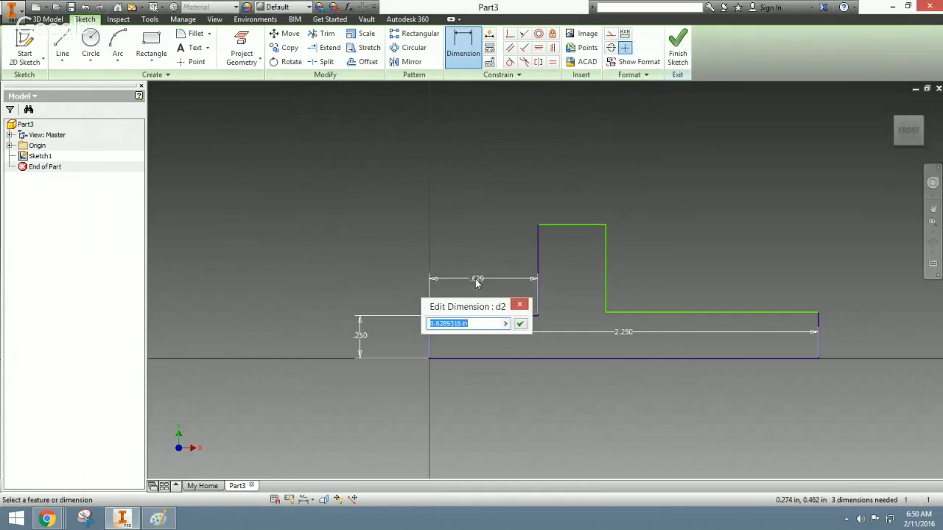
text(.75)
key(Return)
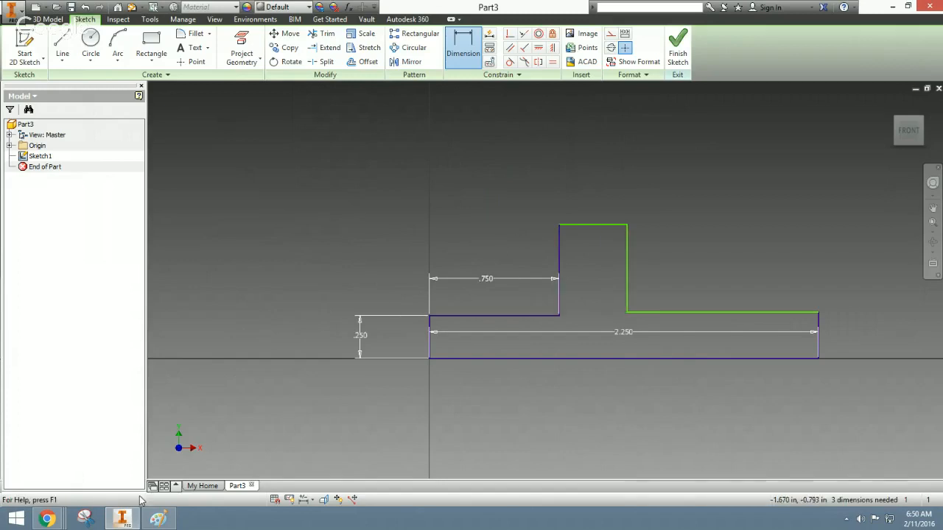
Consult the drawing in Paint and dimension the raised middle section's height above the baseline to .75 in
click(156, 521)
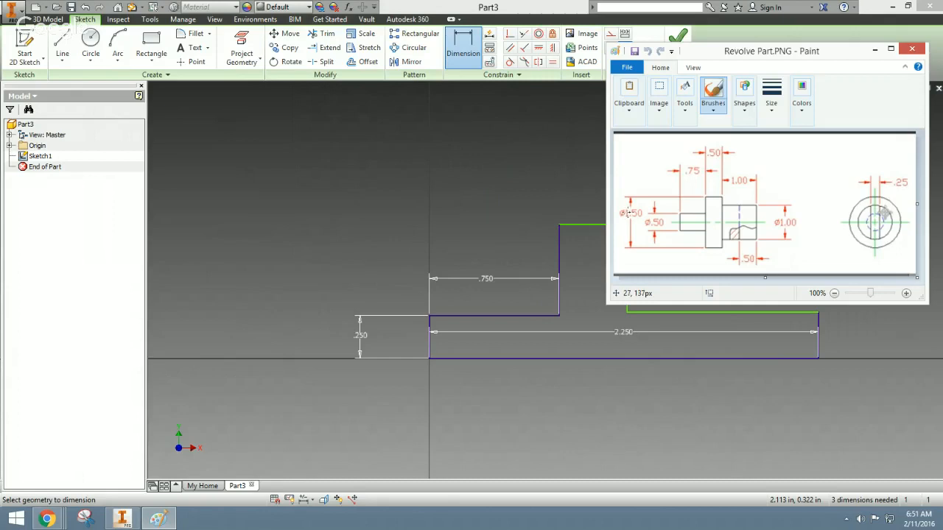
click(874, 49)
click(464, 51)
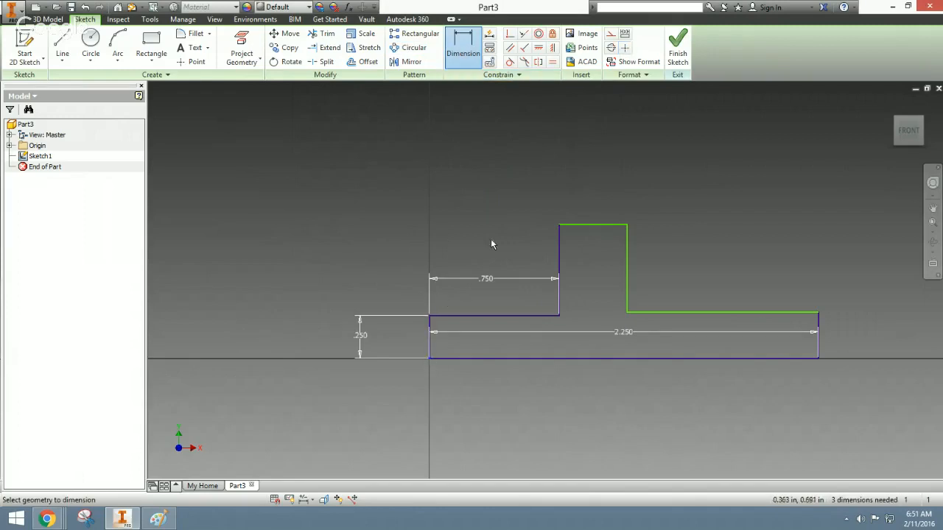
click(558, 224)
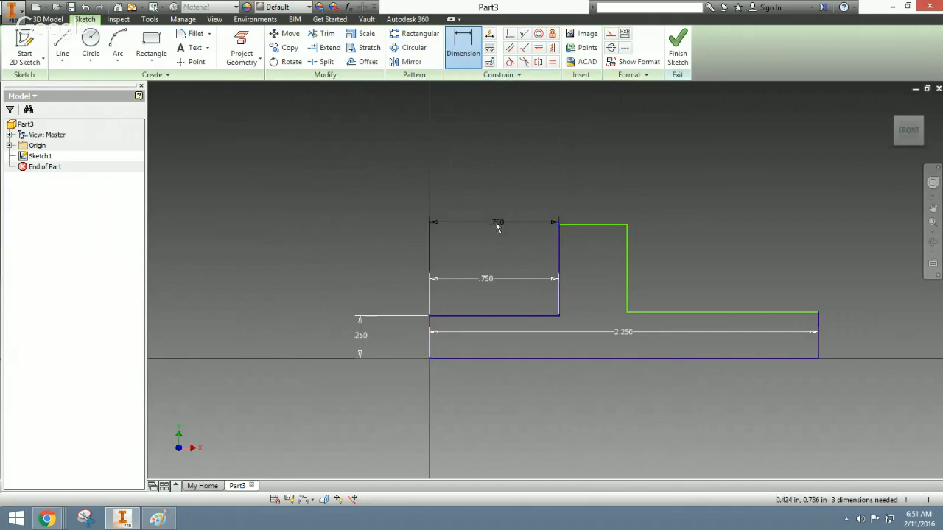
click(279, 288)
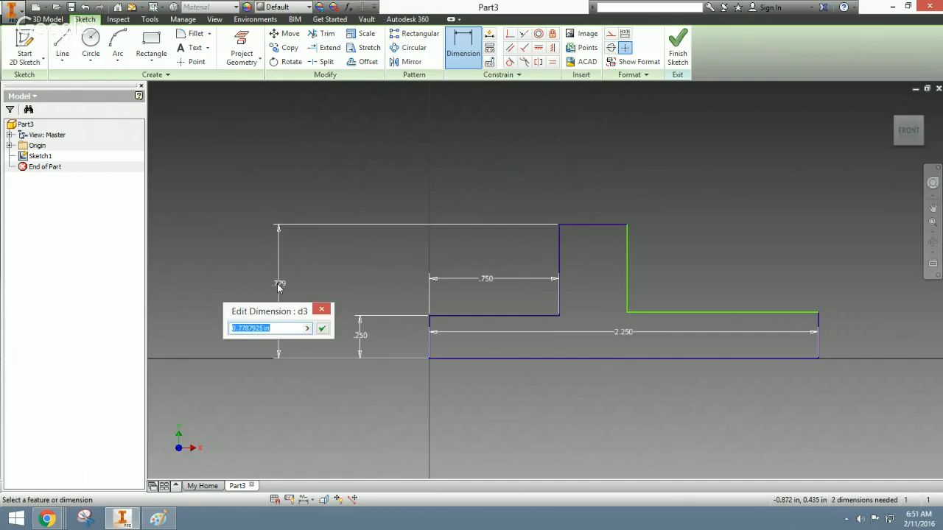
text(.75)
key(Return)
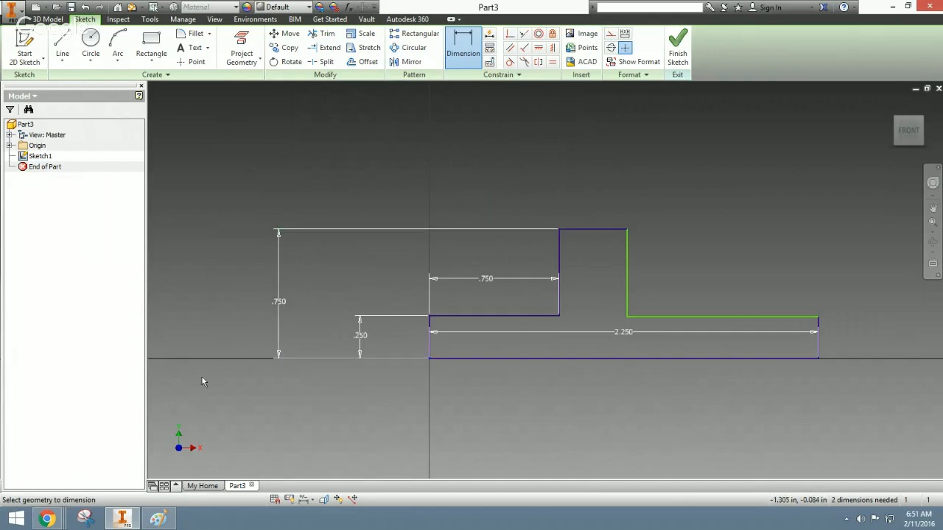
Check the drawing in Paint and dimension the raised middle section's width to .5 in
click(157, 518)
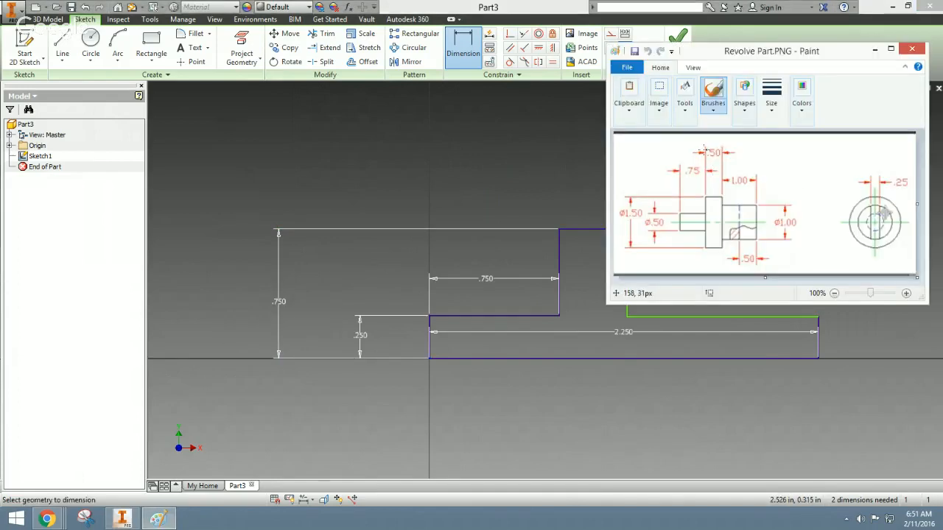
click(874, 48)
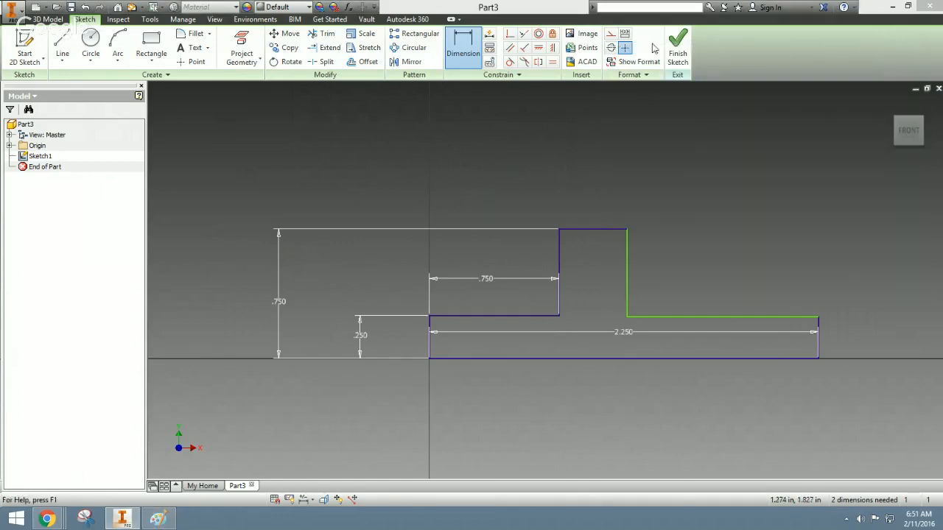
click(592, 228)
click(589, 178)
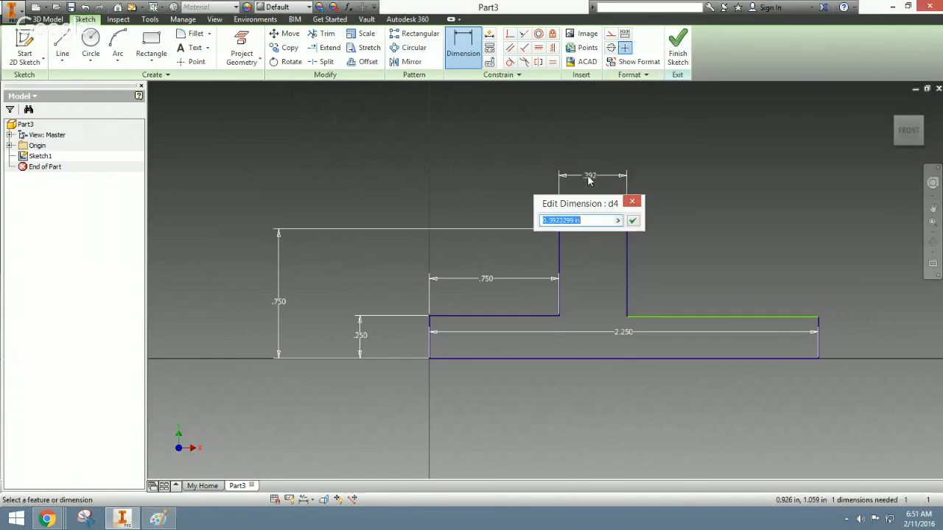
text(.5)
key(Return)
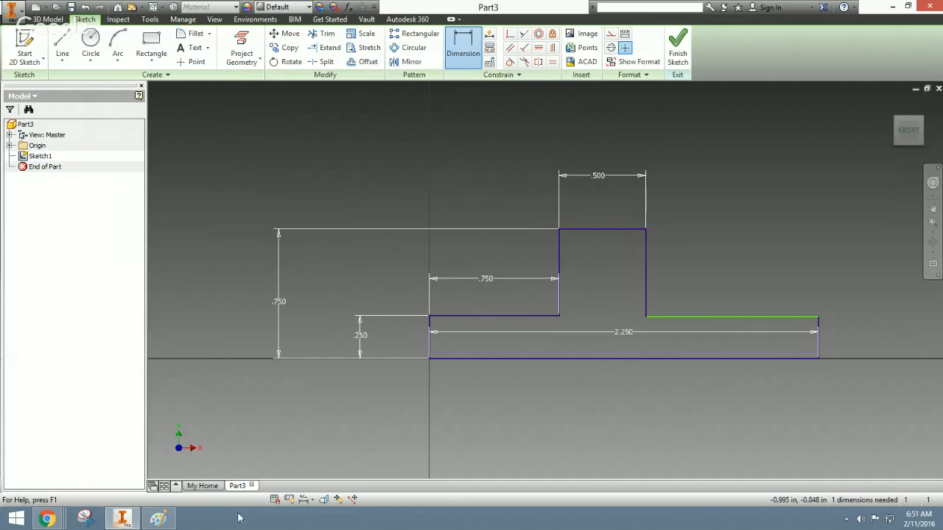
Check the drawing in Paint and dimension the profile's right vertical edge to .5 in
click(157, 519)
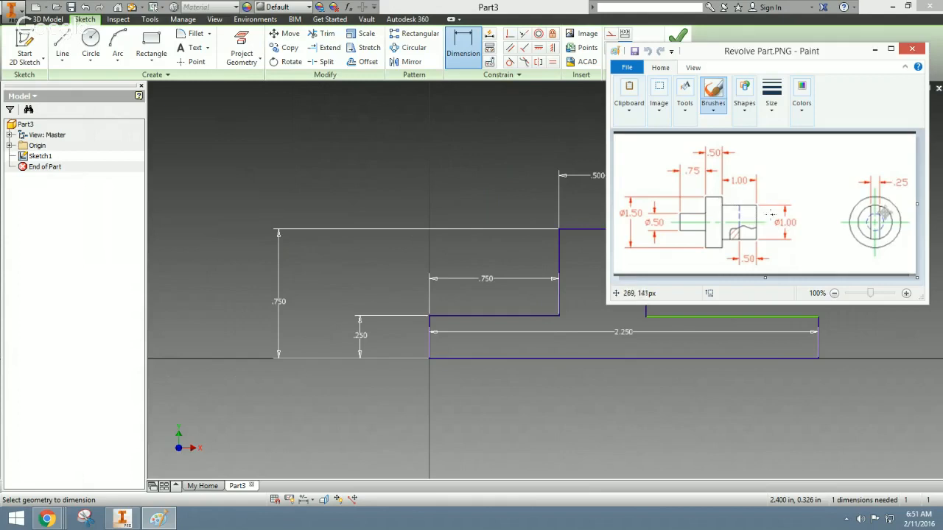
click(875, 50)
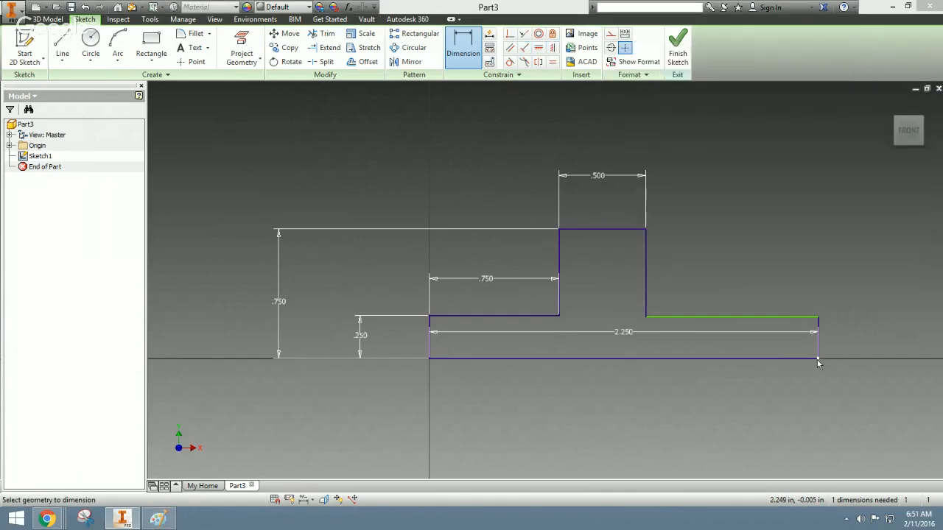
click(818, 329)
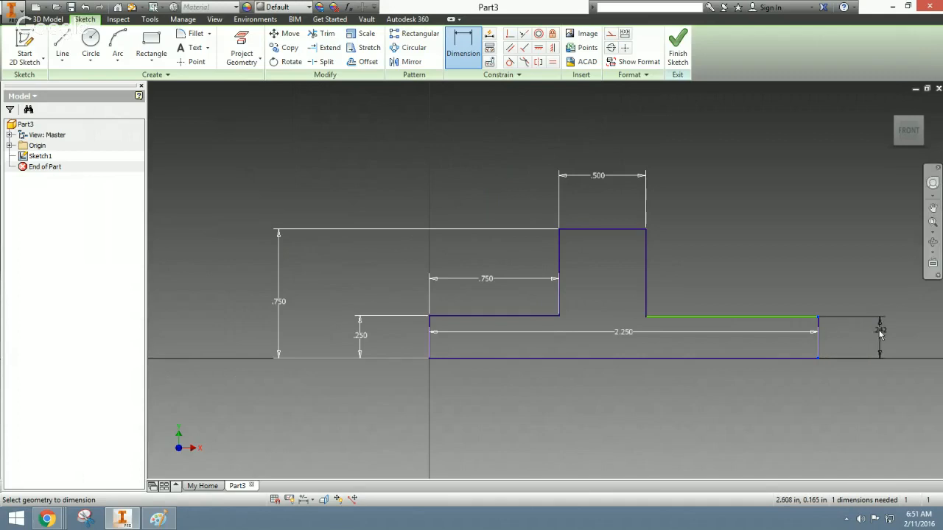
click(875, 335)
text(.5)
key(Return)
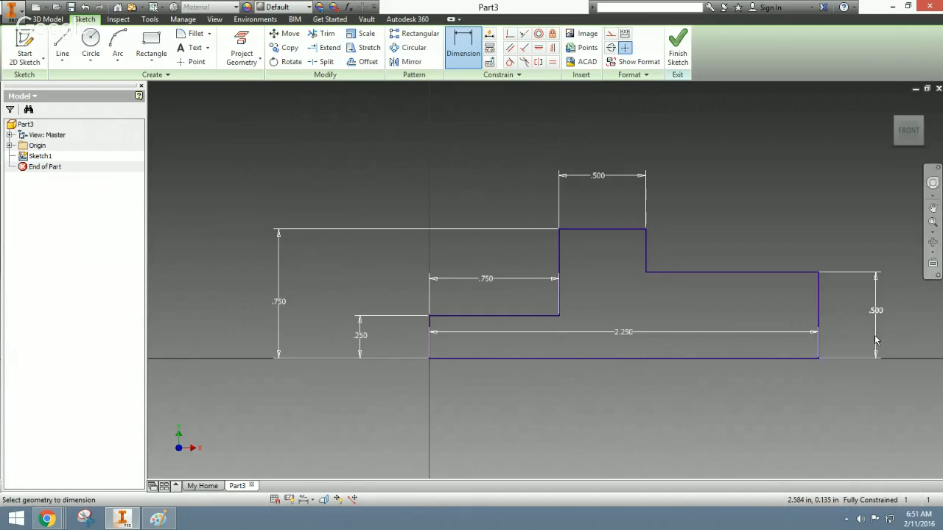
Try to dimension the upper horizontal edge of the profile's right step, comparing it with the drawing in Paint
click(158, 518)
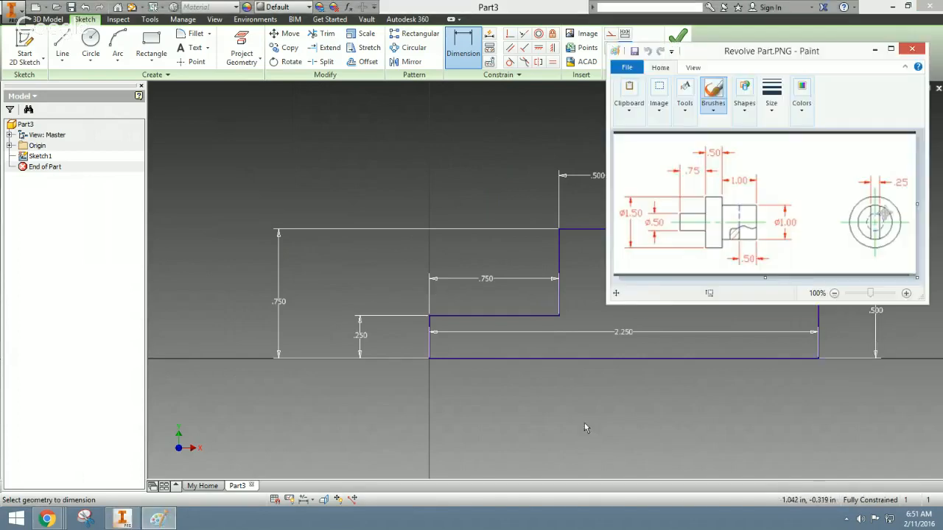
click(874, 49)
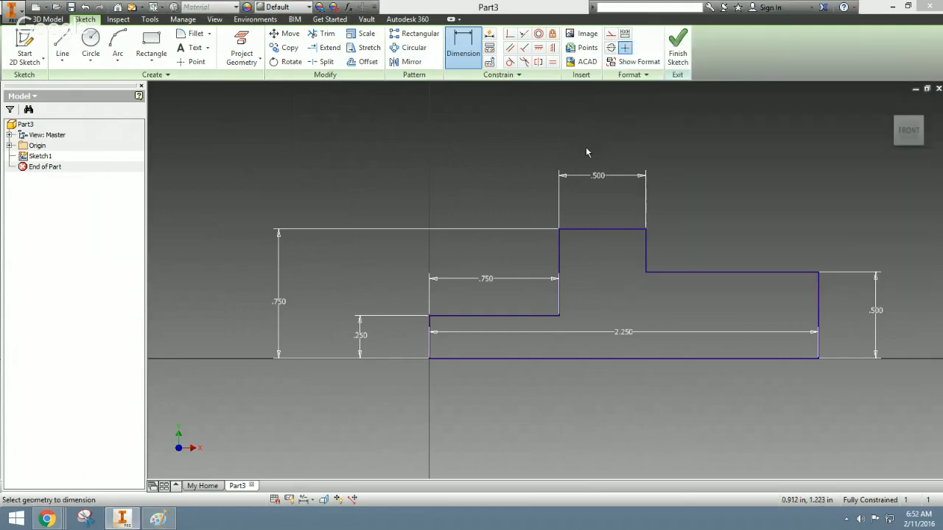
click(705, 273)
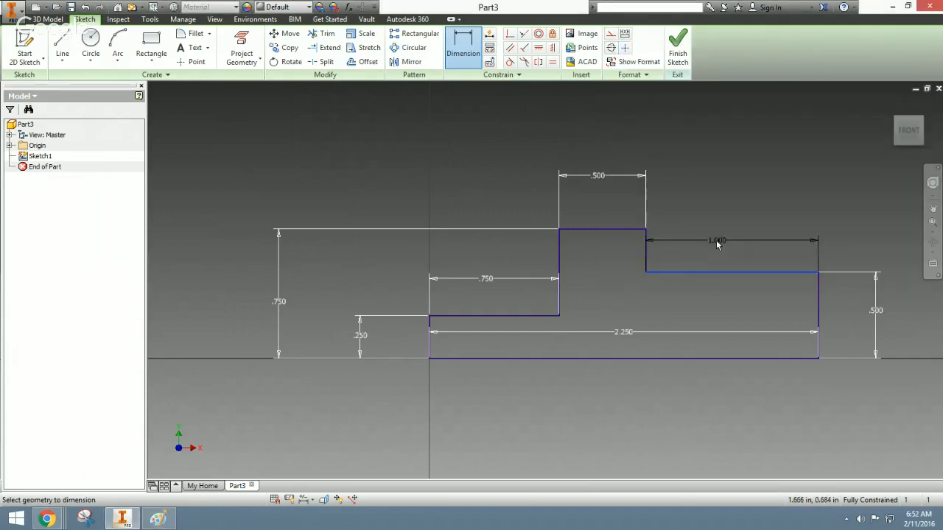
click(752, 237)
click(209, 109)
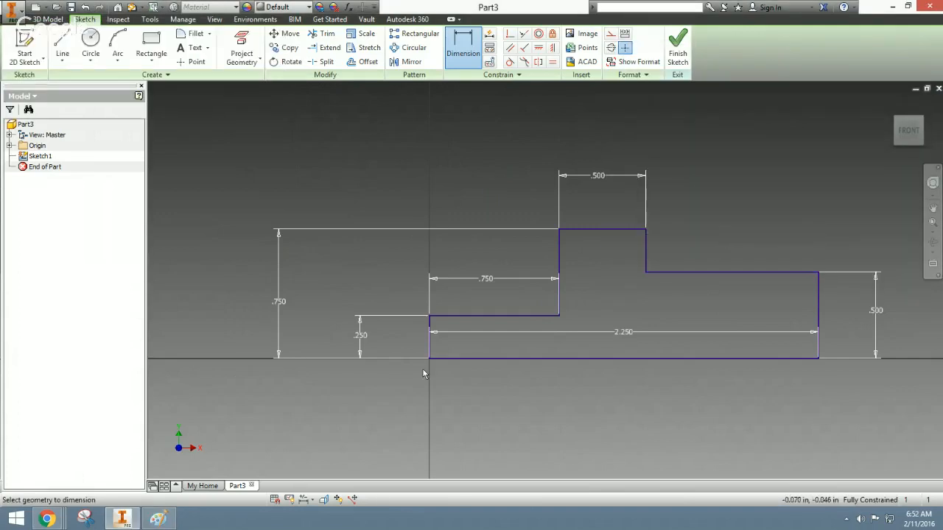
Move the 2.25 in overall length dimension below the profile's baseline
double_click(618, 333)
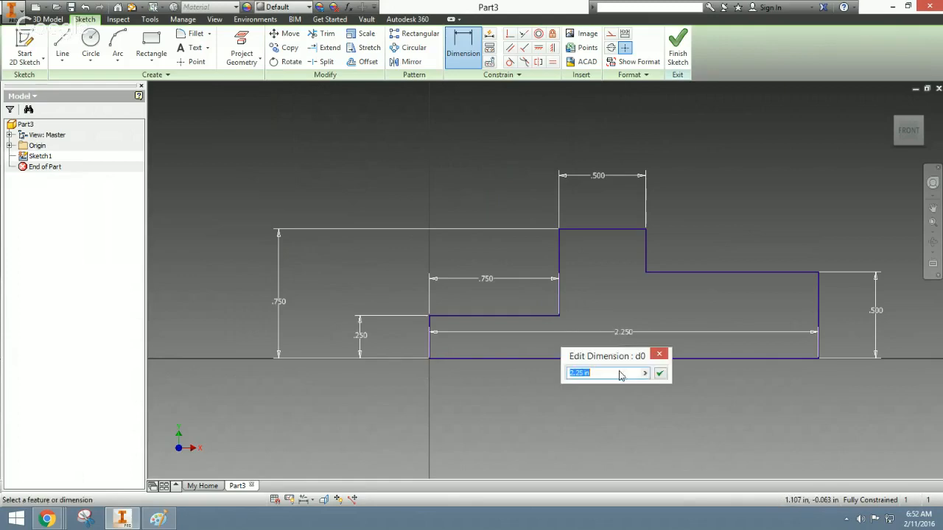
right_click(657, 393)
click(688, 398)
drag(616, 333, 632, 398)
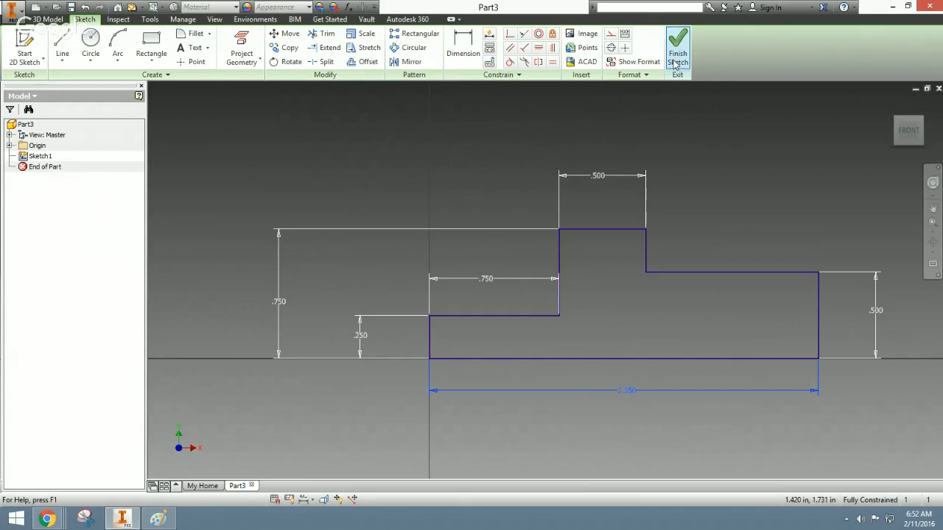
Draw a horizontal line about 3.95 in long along the profile's baseline, extending past both ends of the profile
mouse_move(815, 207)
middle_down()
mouse_move(697, 145)
mouse_move(762, 169)
middle_up()
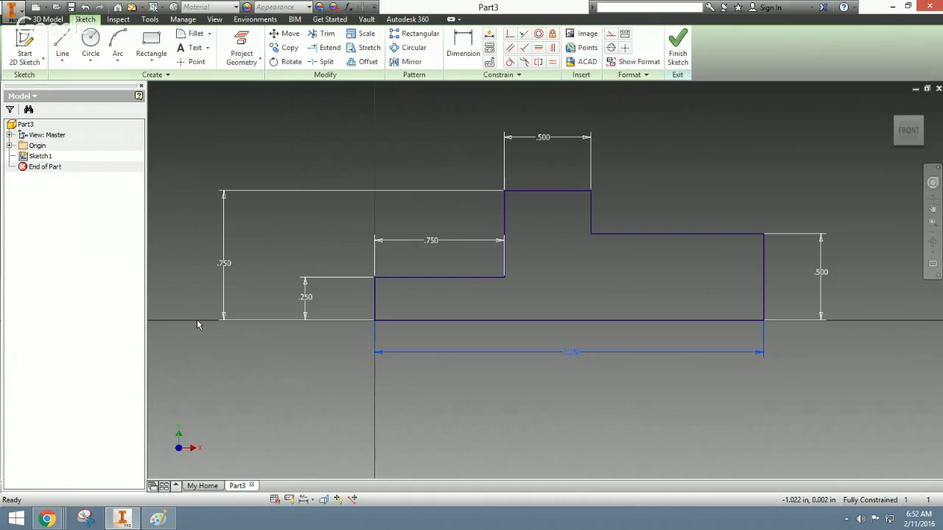
click(63, 45)
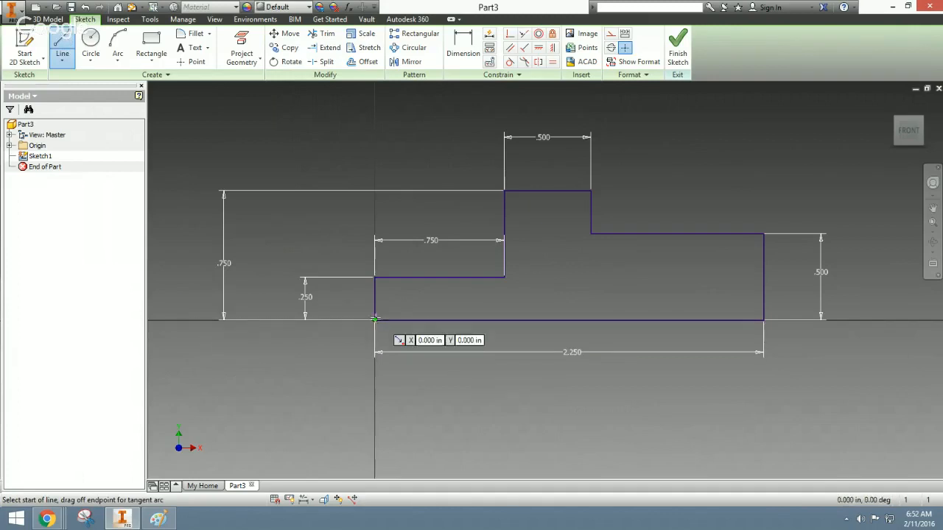
click(195, 319)
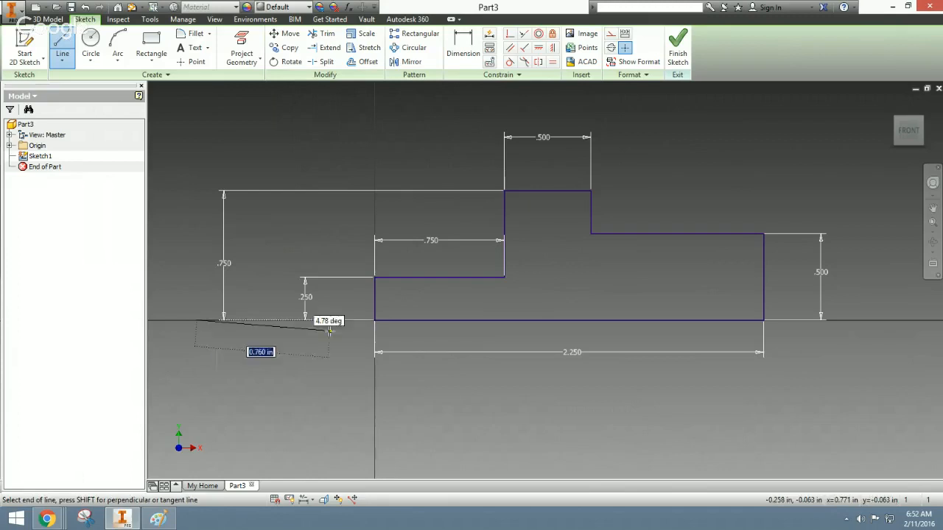
click(878, 320)
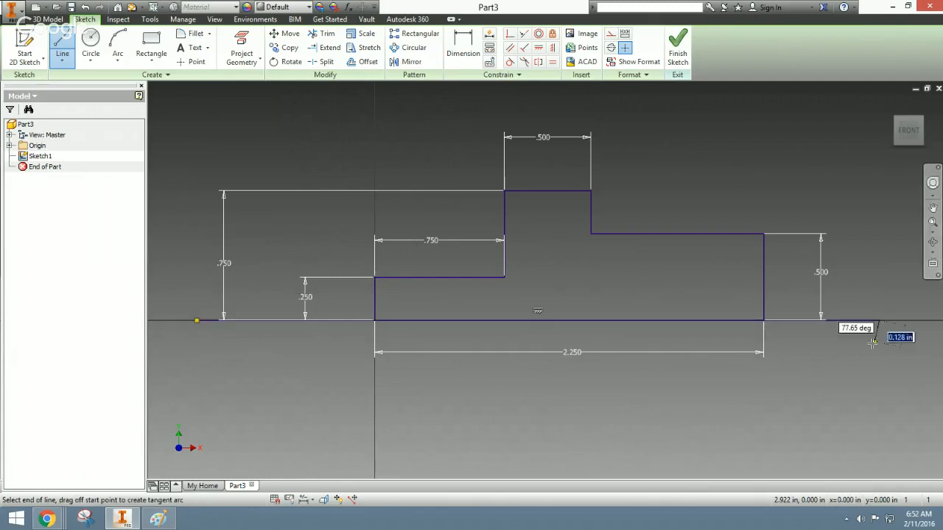
right_click(876, 322)
click(863, 330)
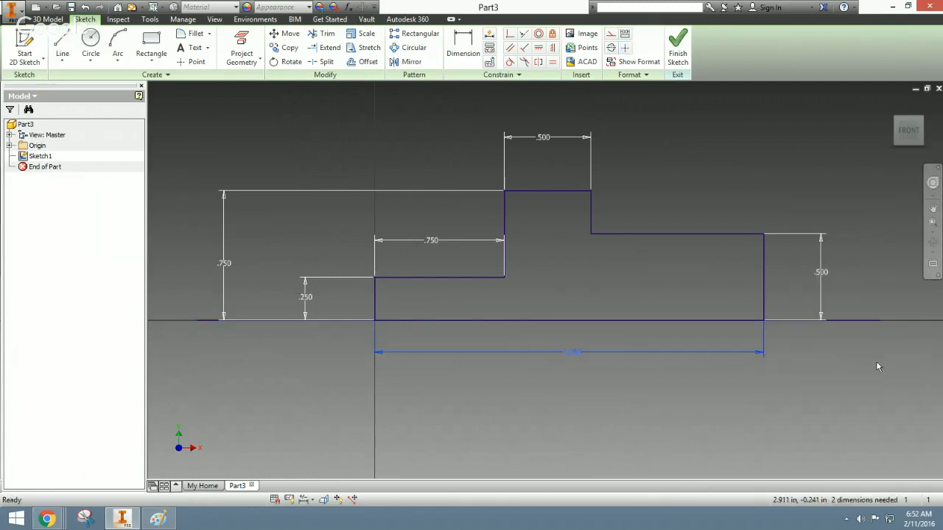
right_click(858, 321)
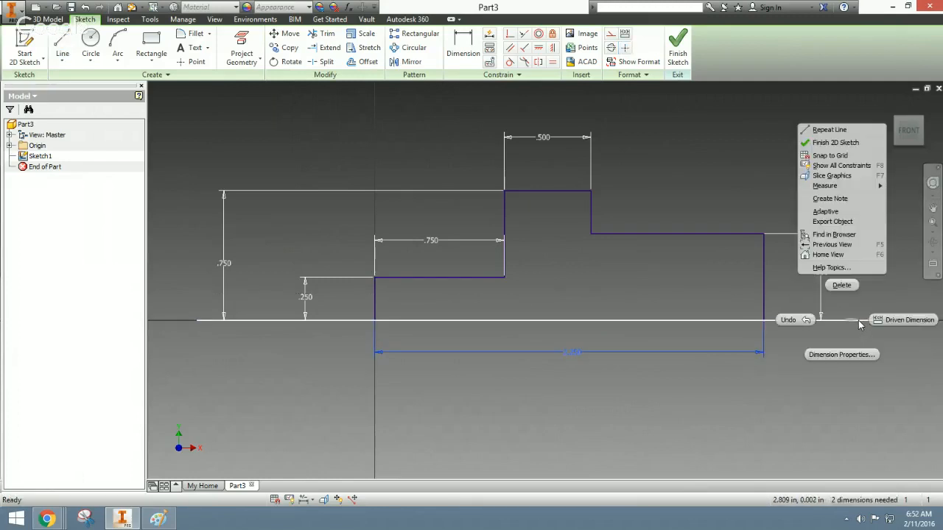
click(883, 356)
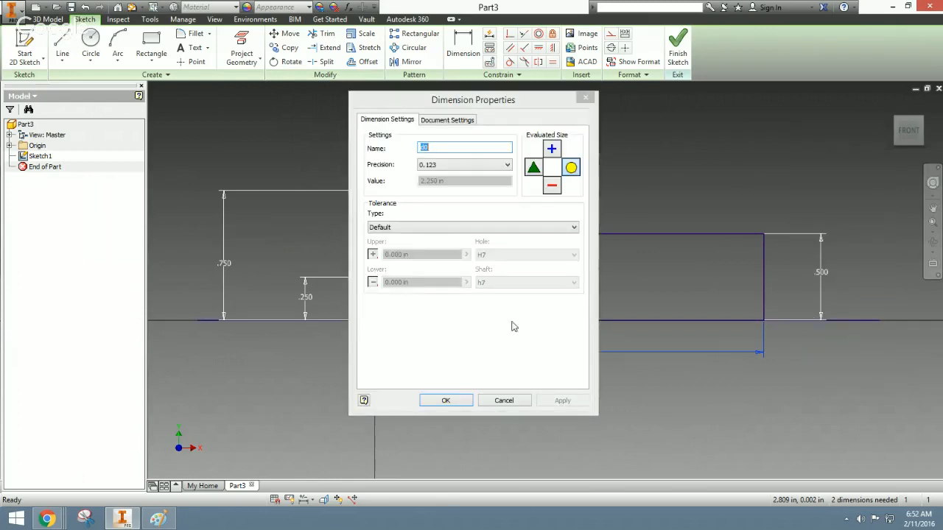
click(508, 400)
right_click(855, 396)
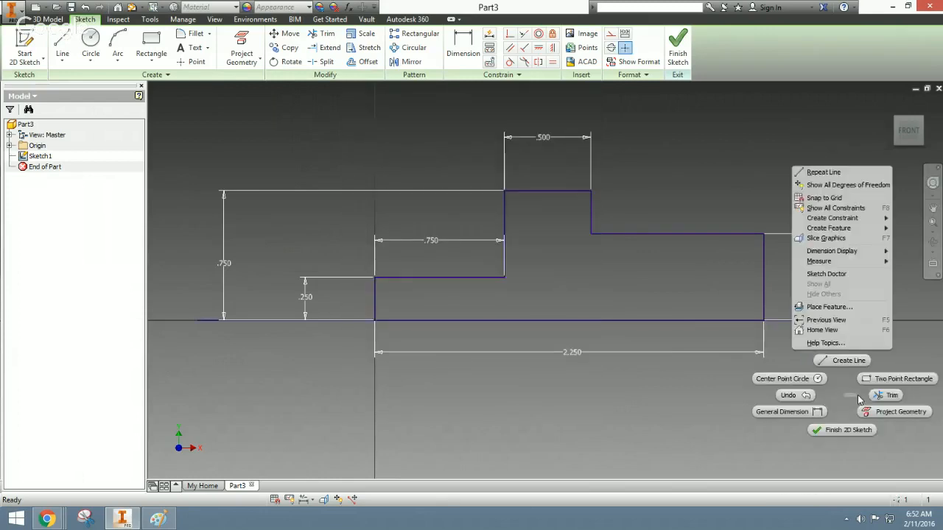
key(Escape)
Convert the long horizontal line along the profile's baseline to a centerline and finish the sketch
right_click(852, 322)
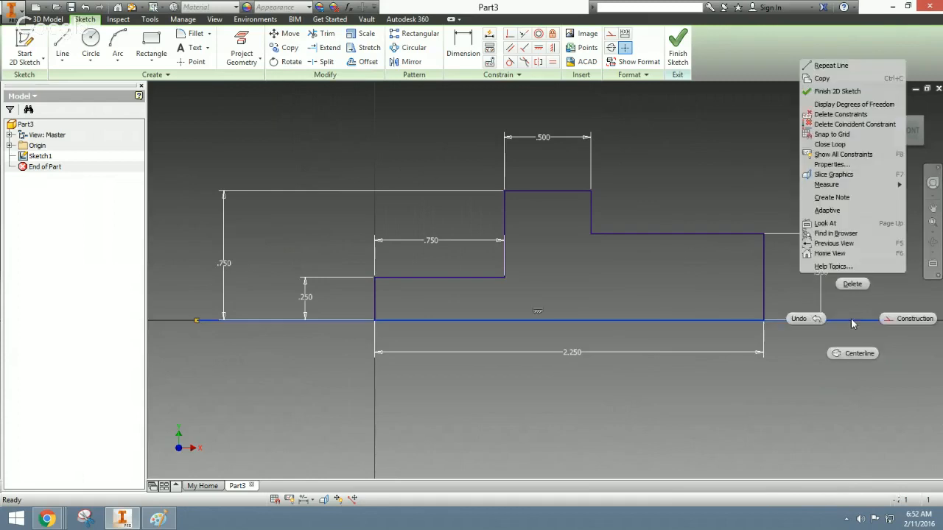
click(858, 353)
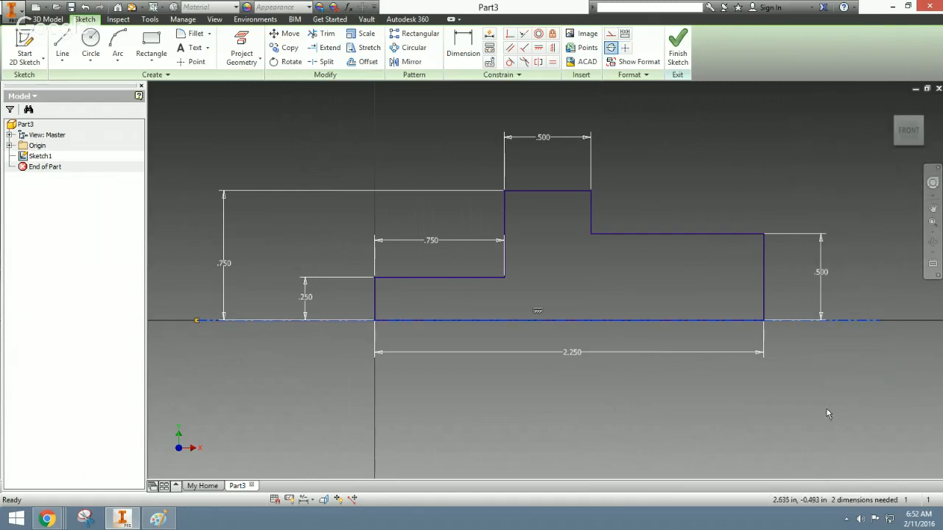
click(678, 46)
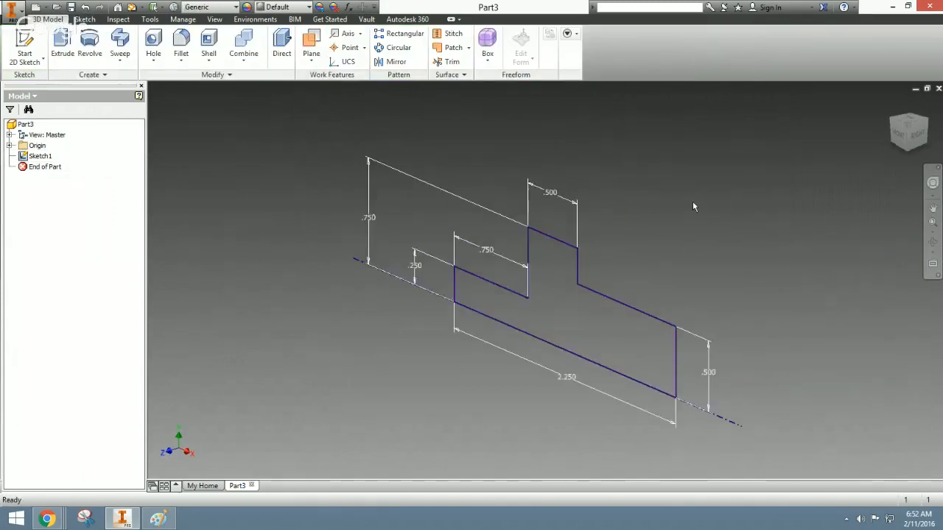
Preview a full Revolve about the centerline, cancel it, and remove the centerline from the profile sketch
click(89, 45)
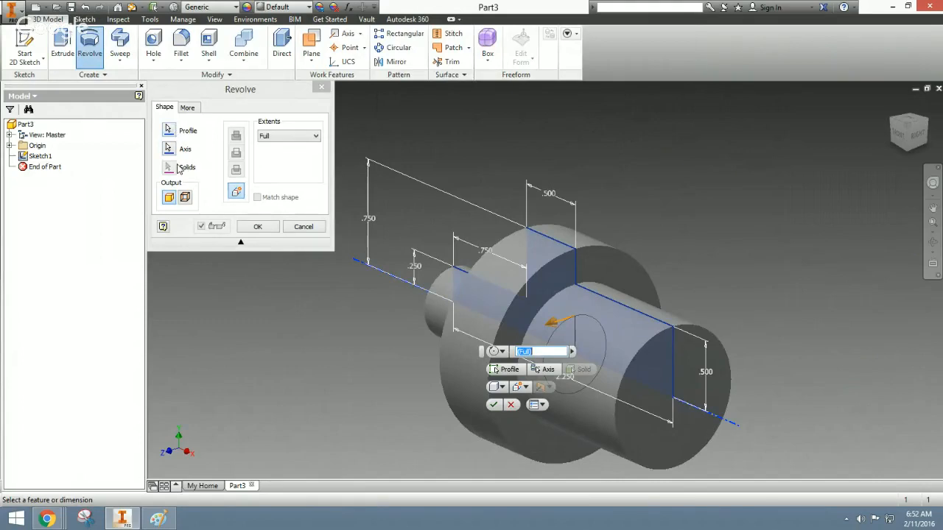
click(304, 227)
double_click(40, 156)
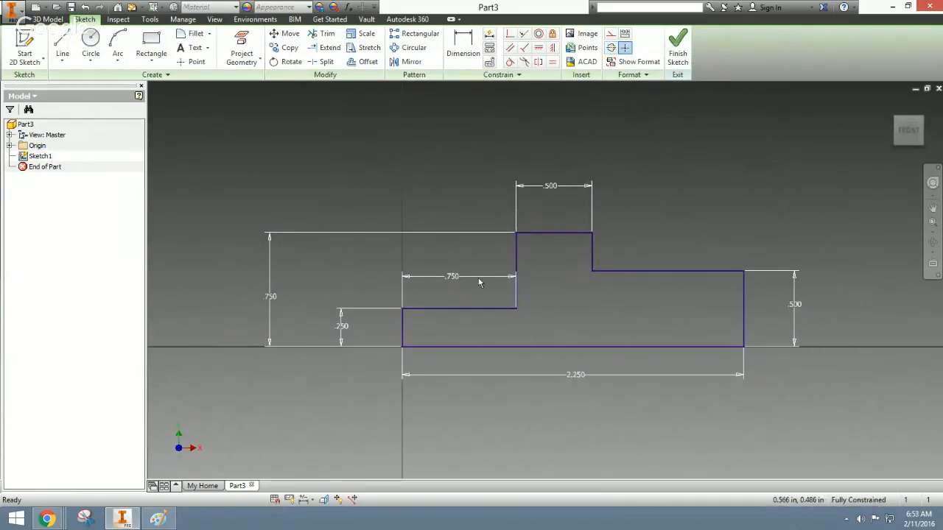
click(677, 48)
Try a full Revolve of the profile using its bottom edge as the axis
click(89, 42)
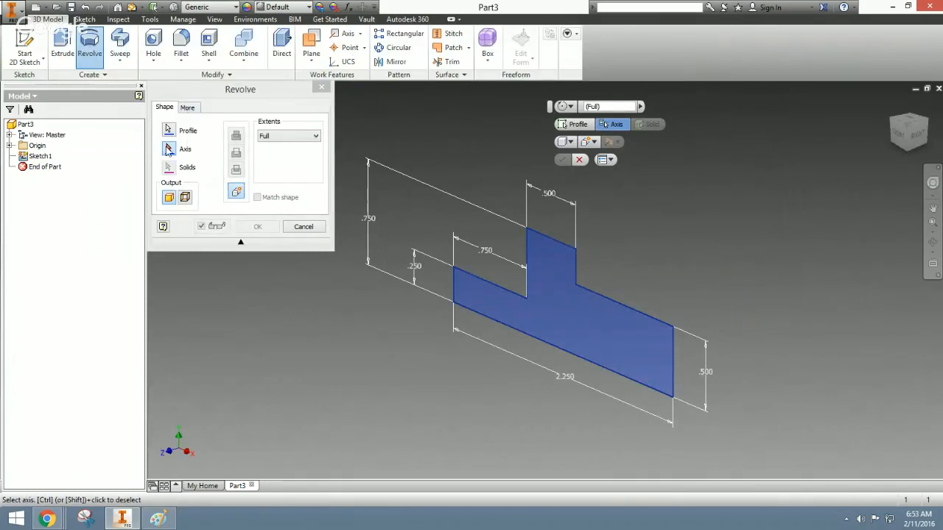
click(554, 349)
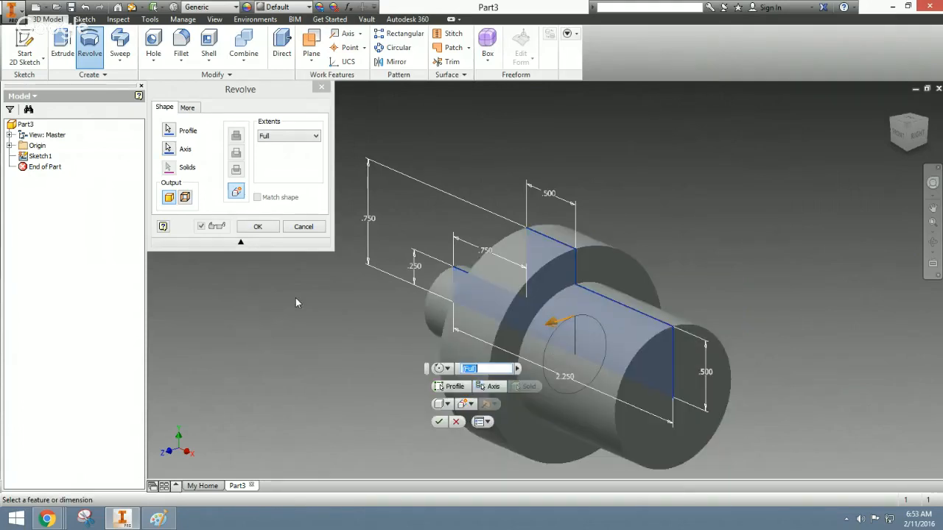
click(303, 226)
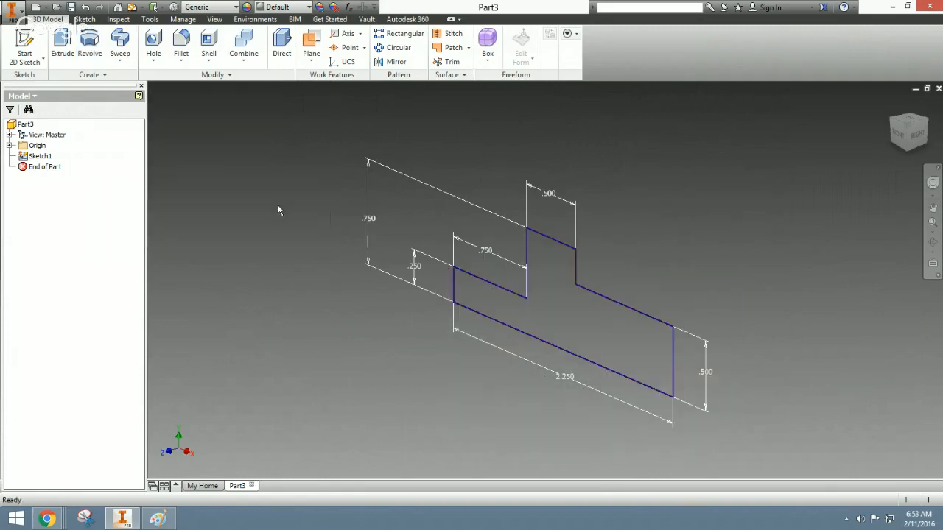
Reopen the profile sketch and draw a horizontal line about 4.27 in long along the baseline, extending past both ends of the profile
double_click(38, 157)
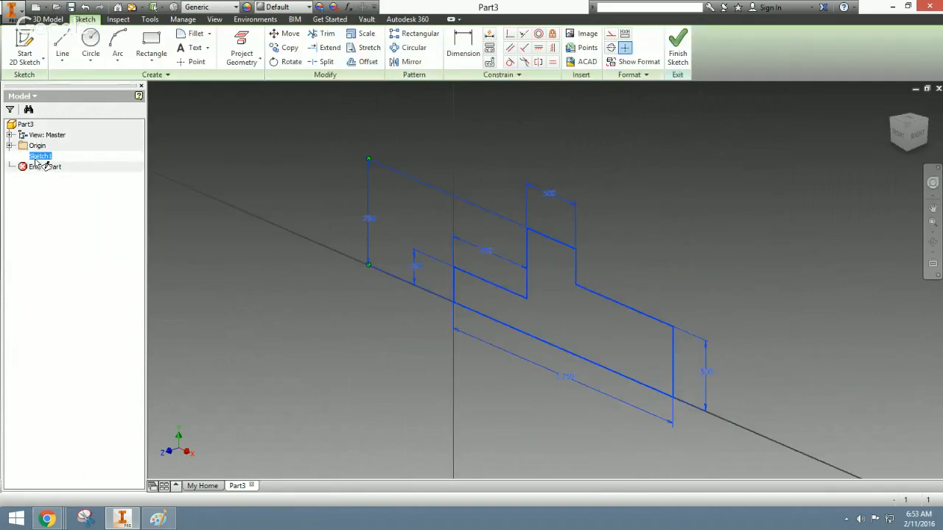
click(62, 50)
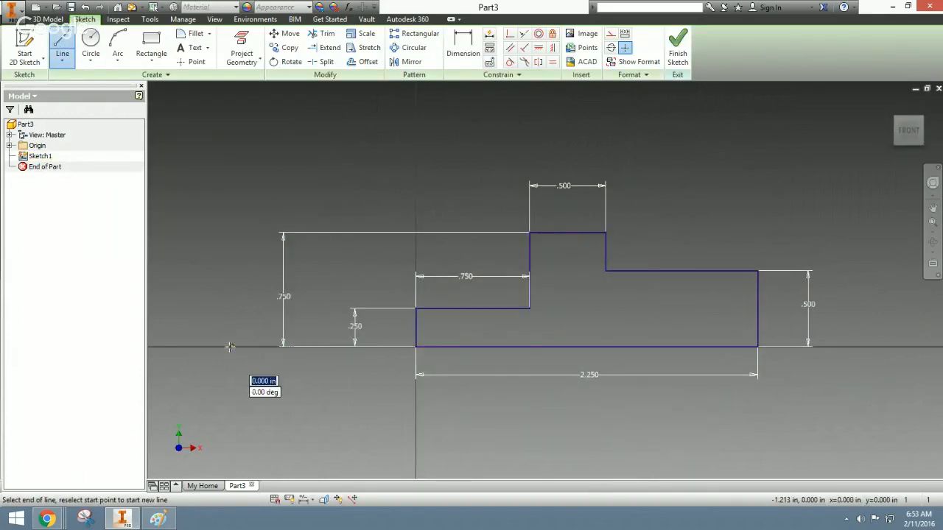
click(878, 346)
right_click(878, 348)
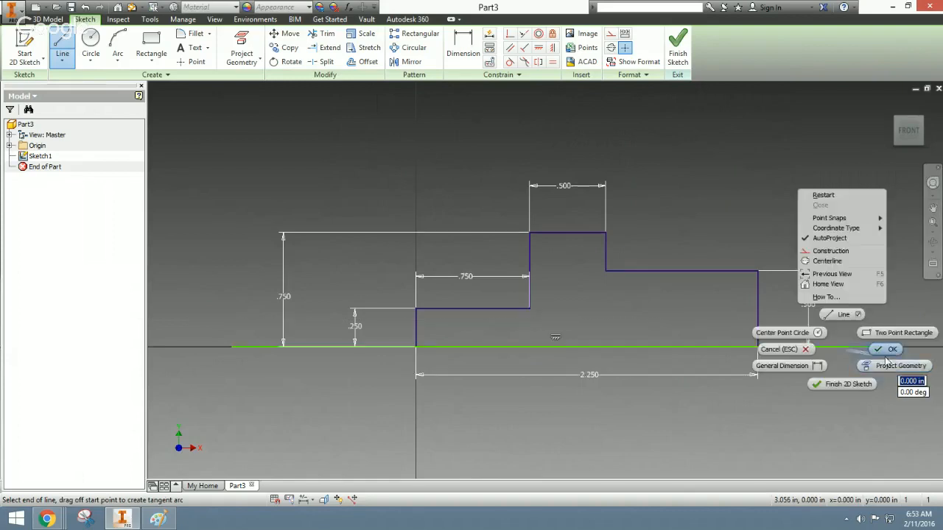
click(887, 350)
Convert the long baseline line to a centerline and finish the sketch
right_click(847, 345)
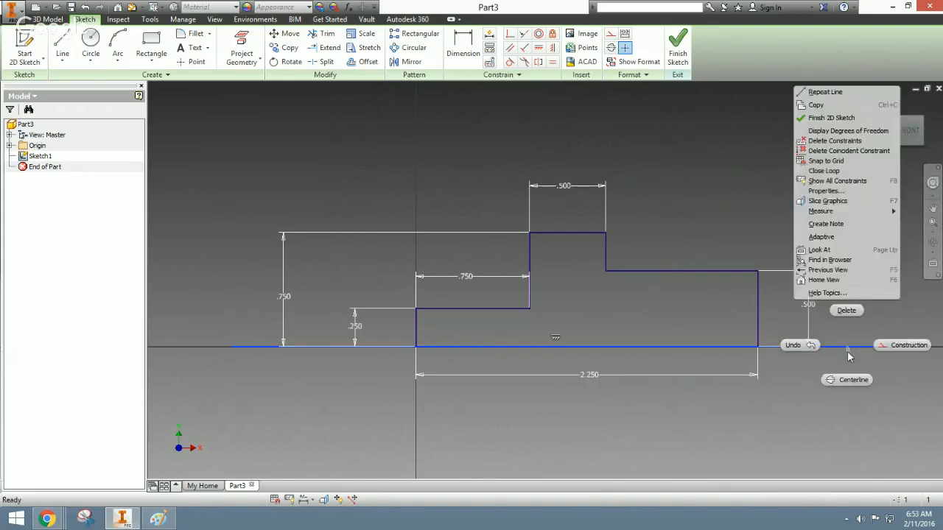
click(847, 379)
click(677, 48)
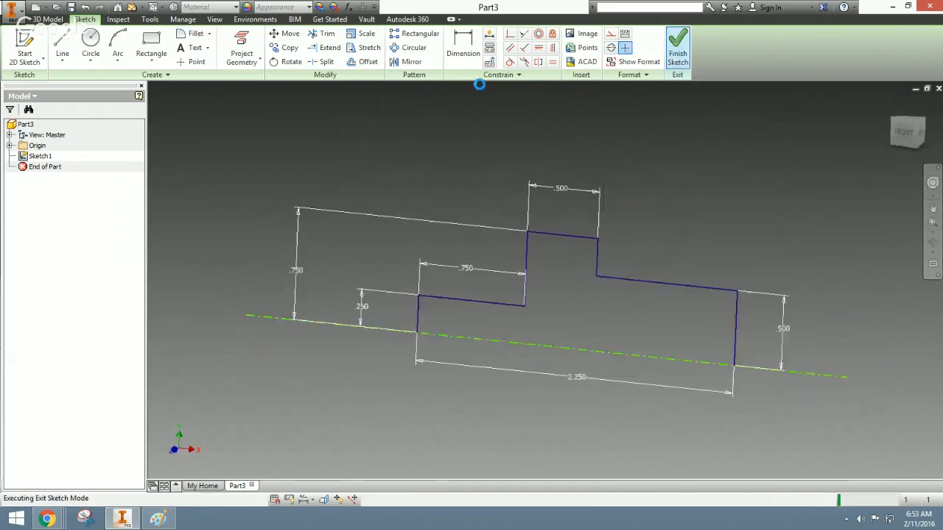
Start a Revolve of the profile about the centerline with Angle extents, and check the part drawing in Paint
click(89, 44)
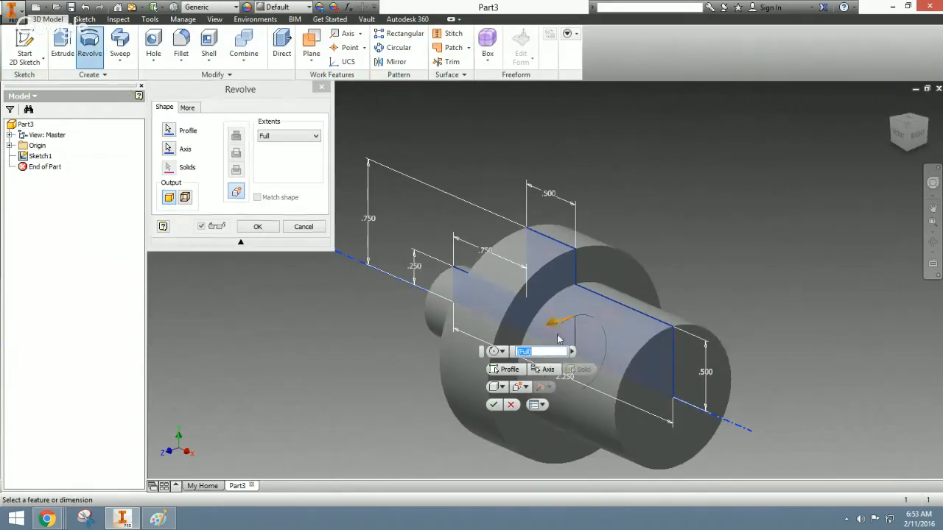
click(313, 138)
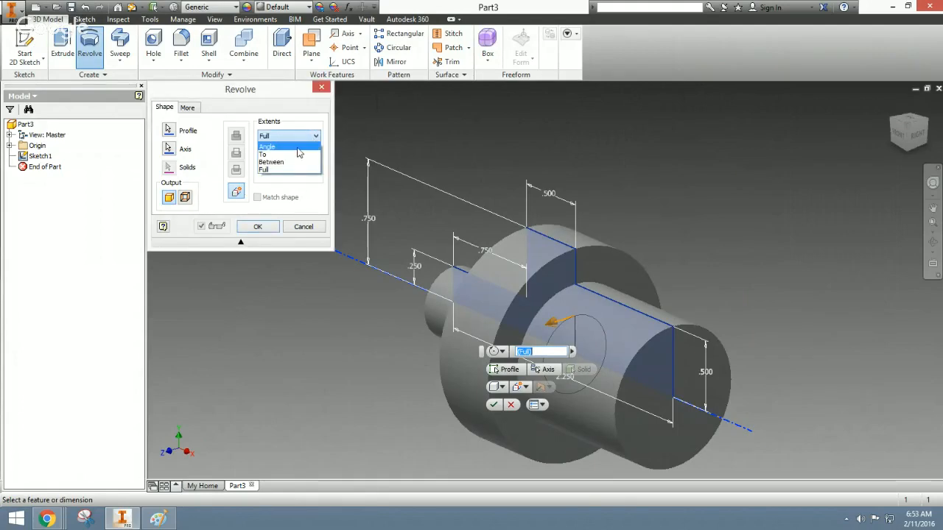
click(300, 149)
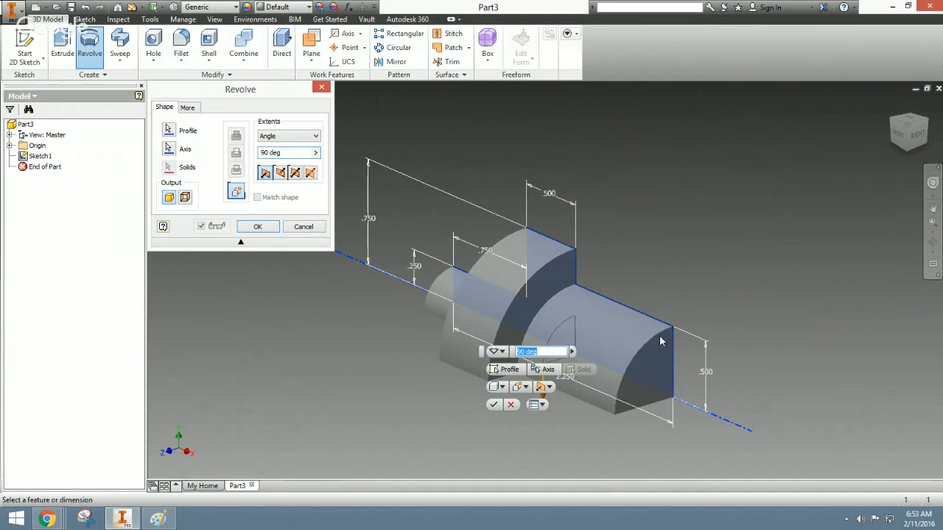
click(158, 520)
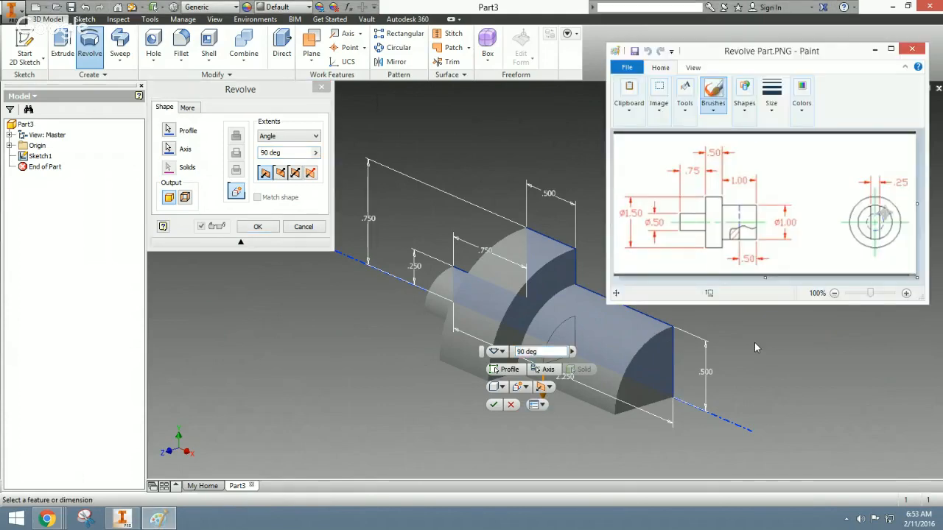
click(874, 48)
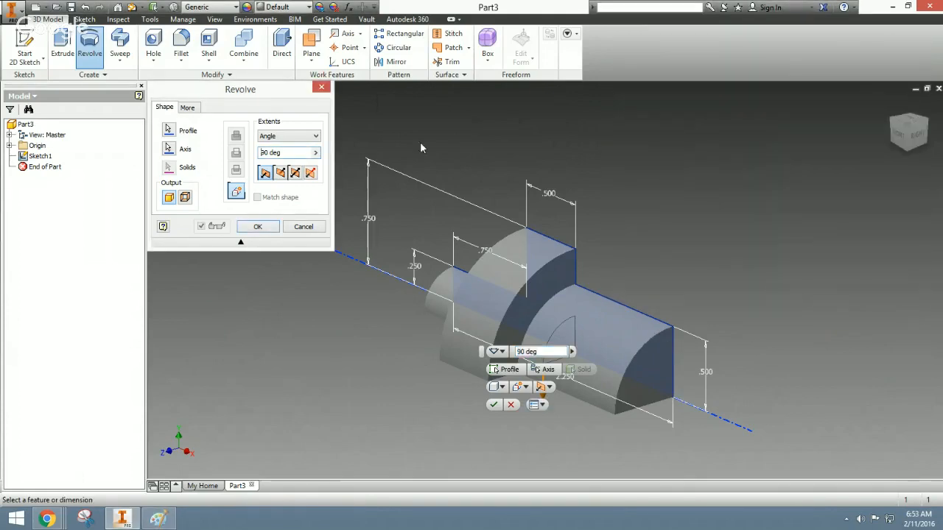
Try revolve angles of 180 and 270 degrees for the profile
double_click(302, 153)
text(180)
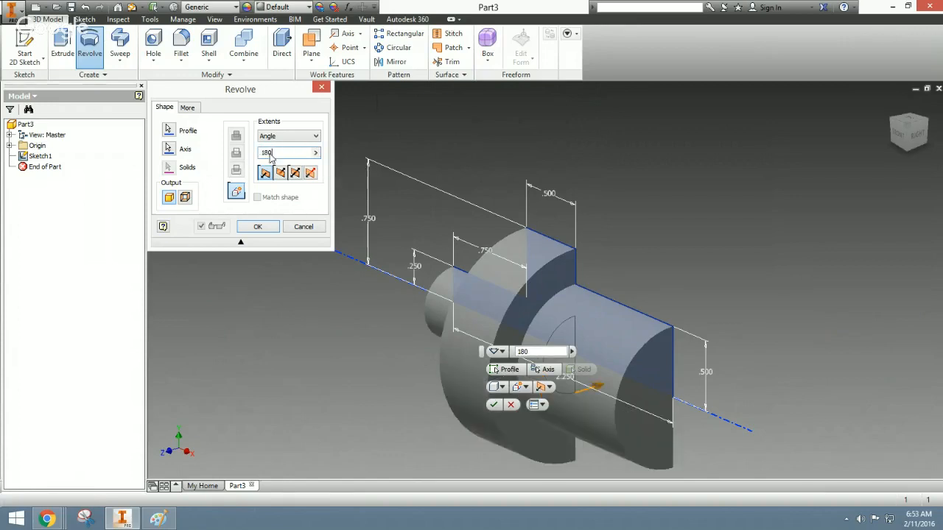
drag(272, 153, 255, 157)
text(270)
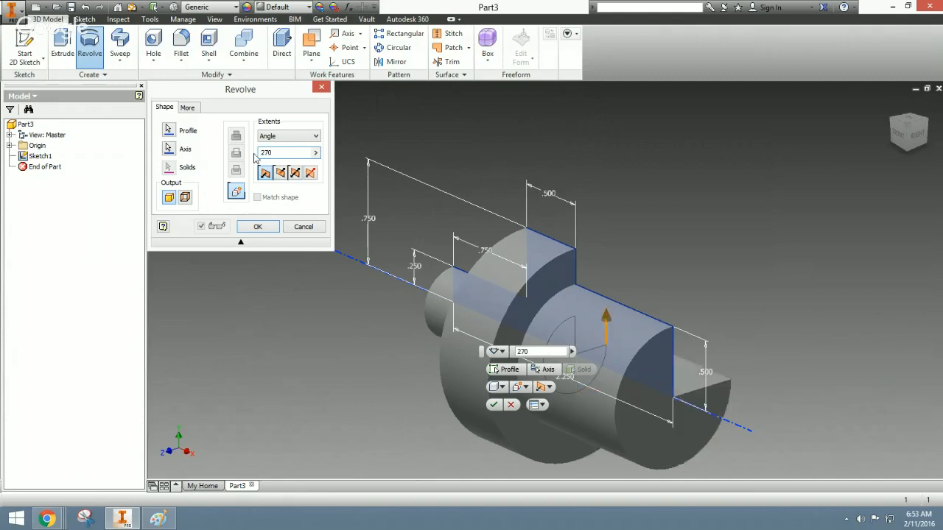
Set the revolve extents to Full and create the solid stepped cylinder
click(316, 135)
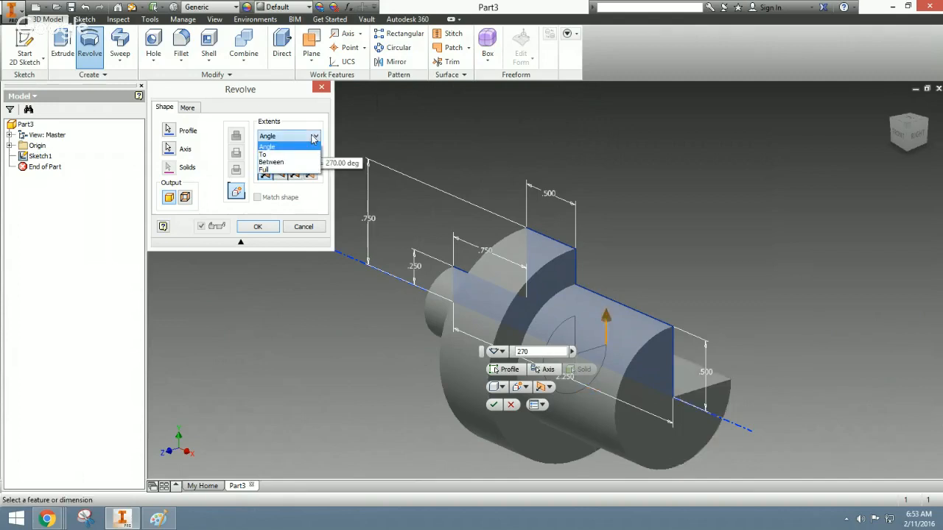
click(298, 173)
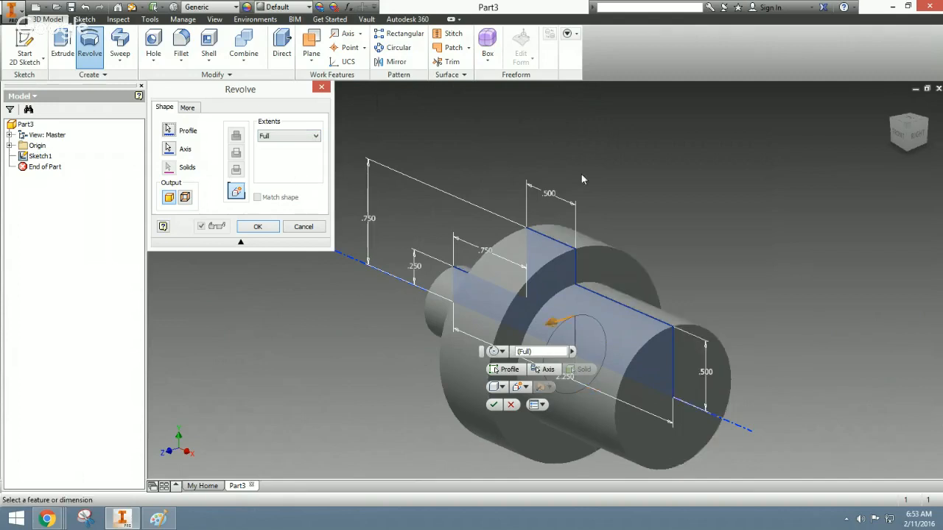
click(268, 227)
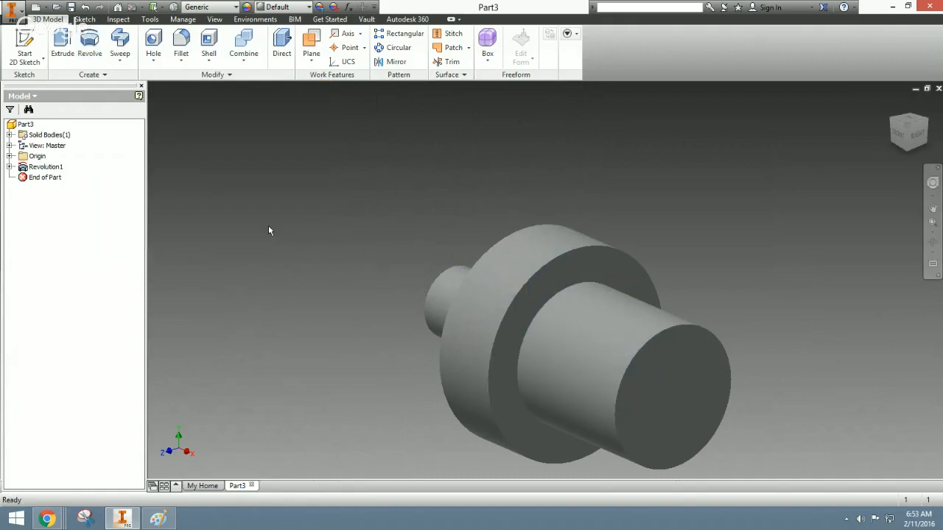
Examine the revolved part from its small-diameter end and compare it with the Revolve Part drawing in Paint
click(888, 118)
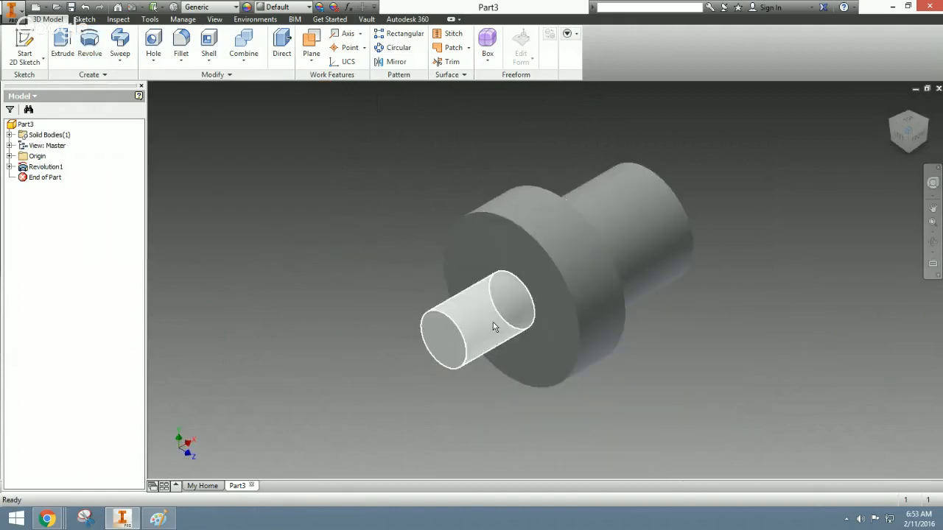
click(54, 169)
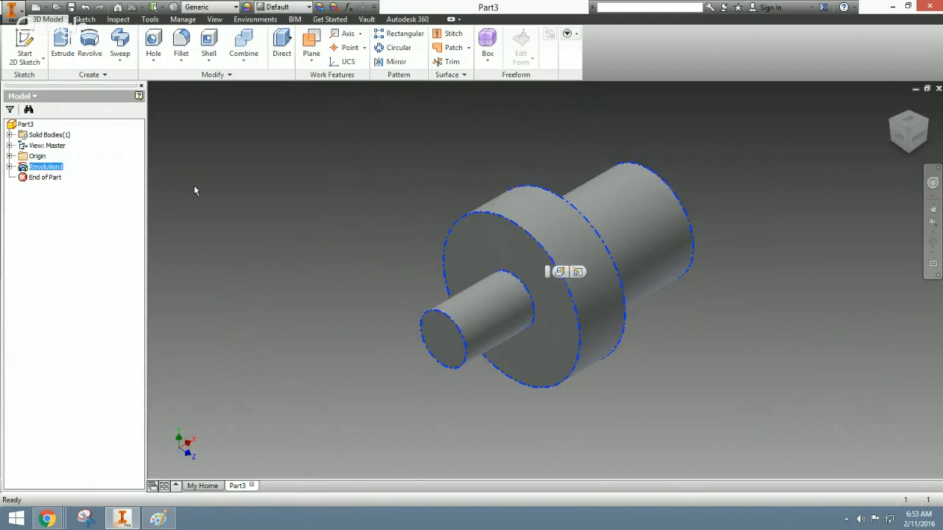
click(310, 313)
click(156, 521)
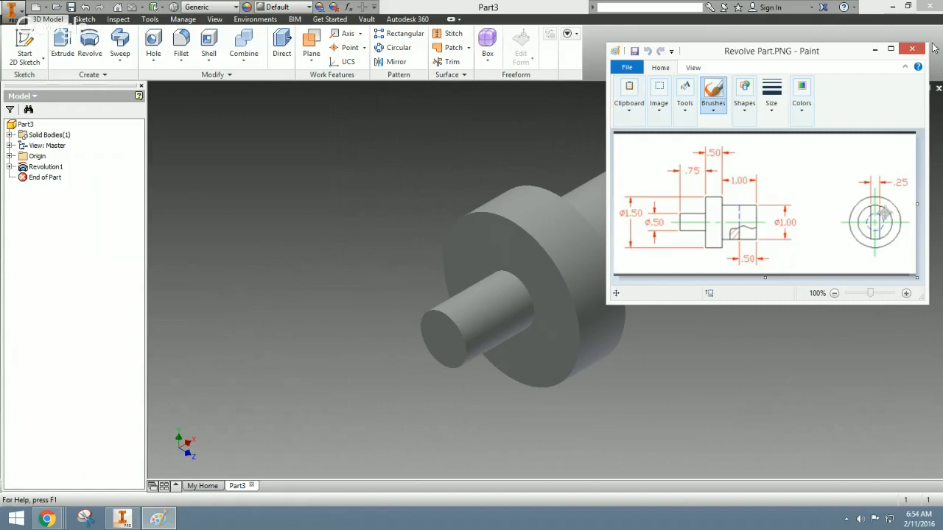
click(874, 49)
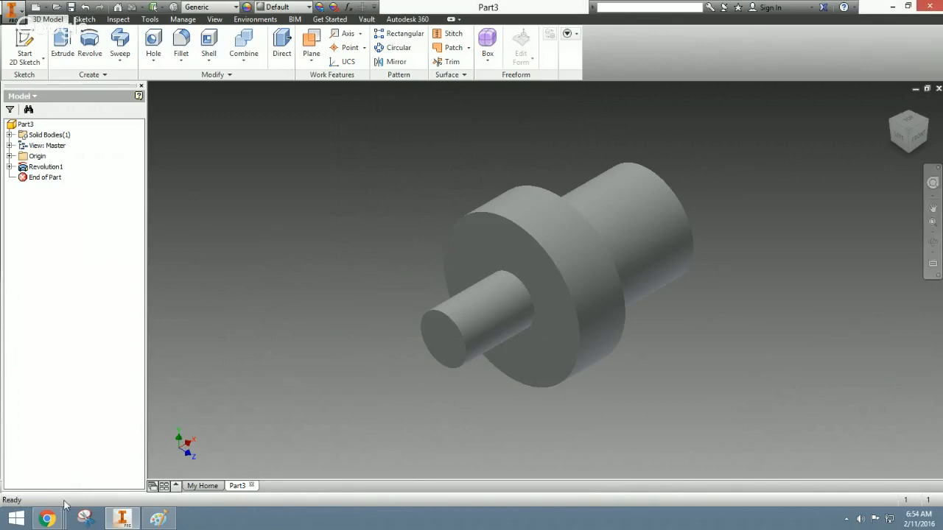
mouse_move(47, 519)
click(213, 455)
click(452, 472)
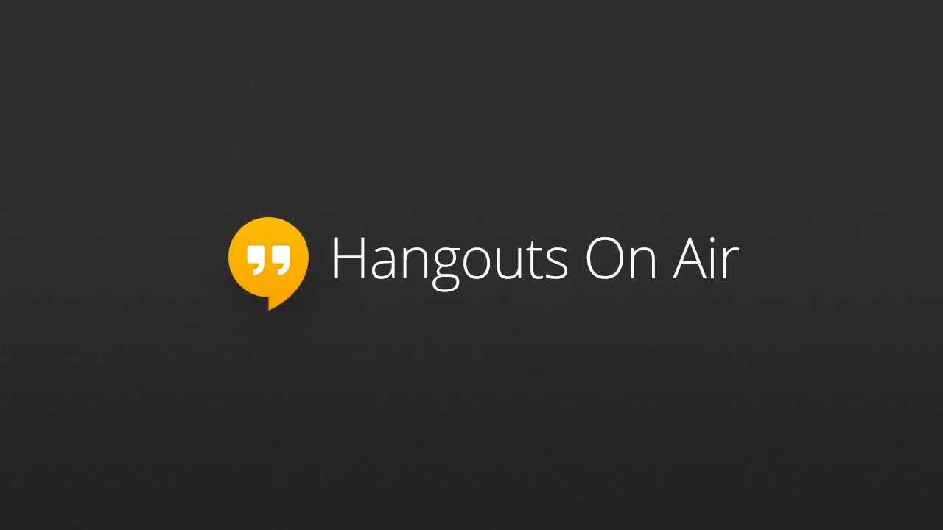